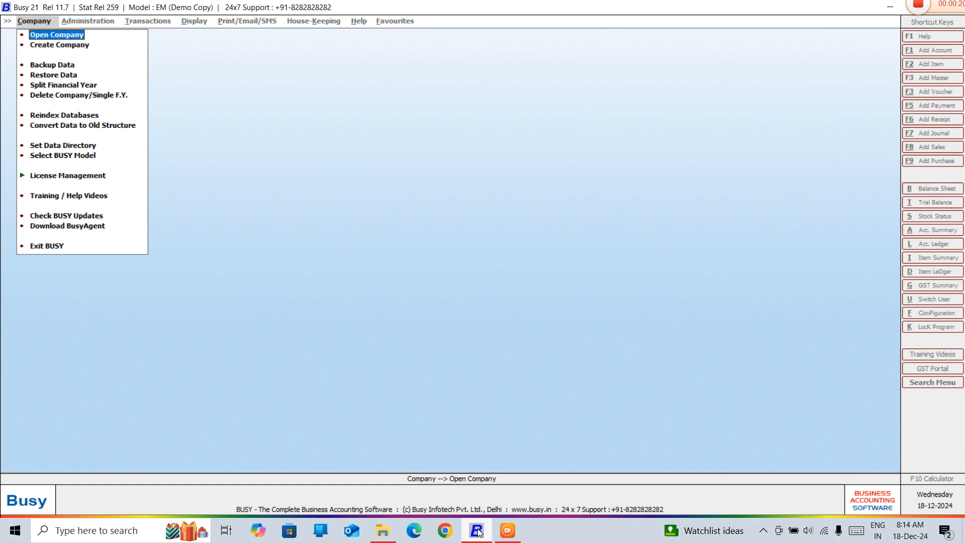
# - Open the company OM ELECTRONICS
pyautogui.press('Return')
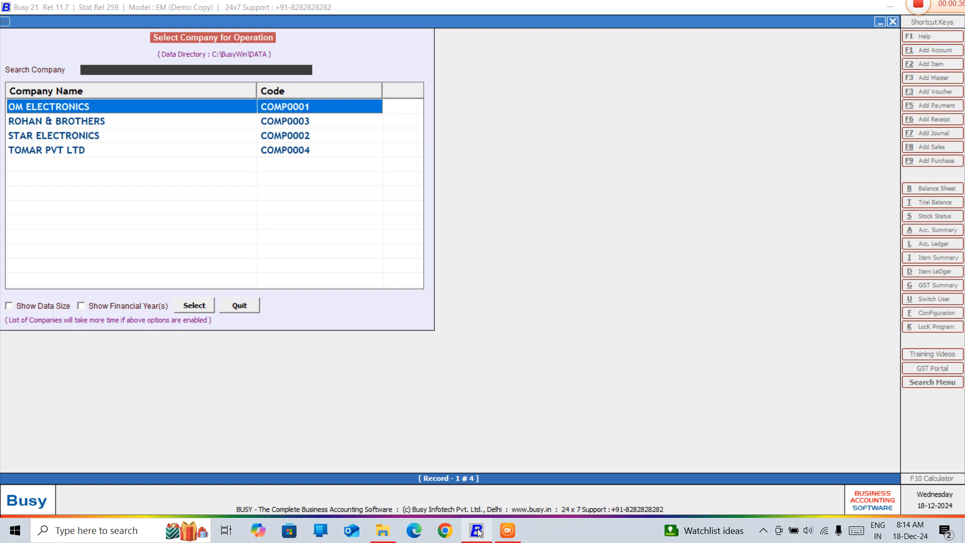
pyautogui.press('Return')
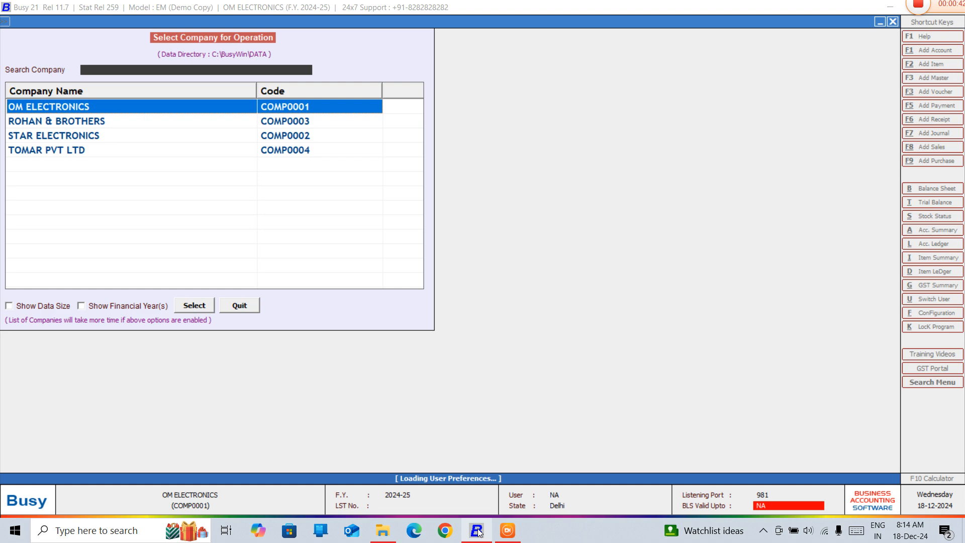
# - Expand the Issue-Receipt Analysis group of display reports
pyautogui.press('Right')
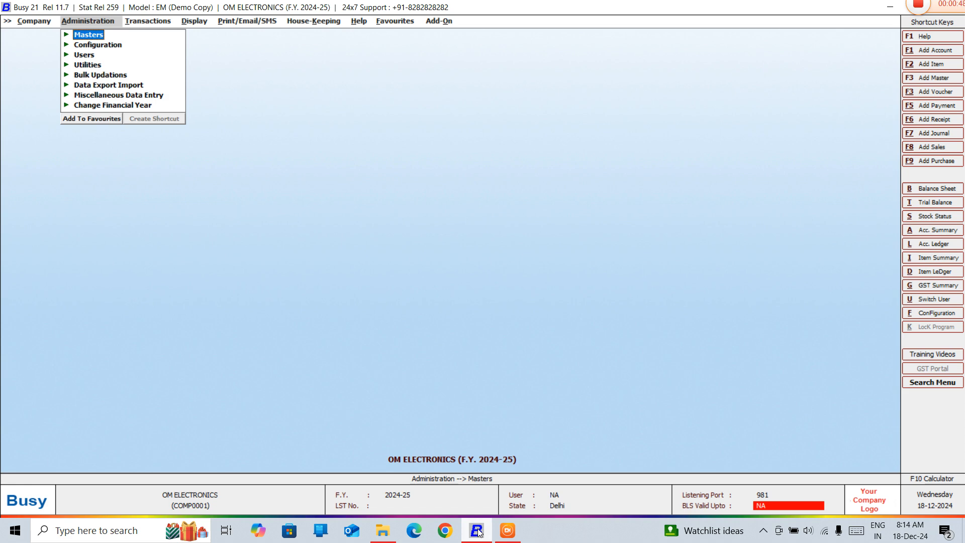
pyautogui.press('Right')
pyautogui.press('Right')
pyautogui.press('Down')
pyautogui.press('Down')
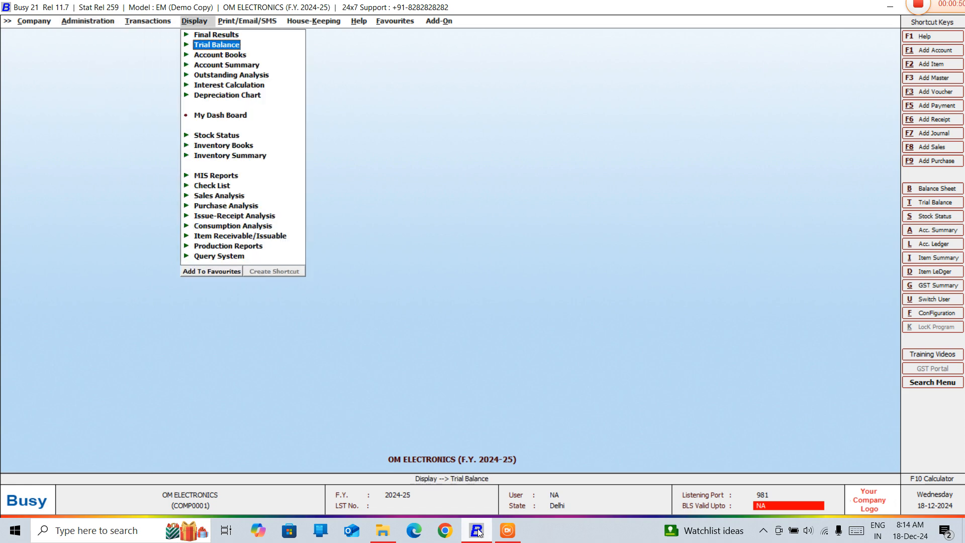
pyautogui.press('Down')
pyautogui.press('Down')
pyautogui.press('Down')
pyautogui.press('Down')
pyautogui.press('Down')
pyautogui.press('Down')
pyautogui.press('Down')
pyautogui.press('Down')
pyautogui.press('Down')
pyautogui.press('Down')
pyautogui.press('Down')
pyautogui.press('Down')
pyautogui.press('Down')
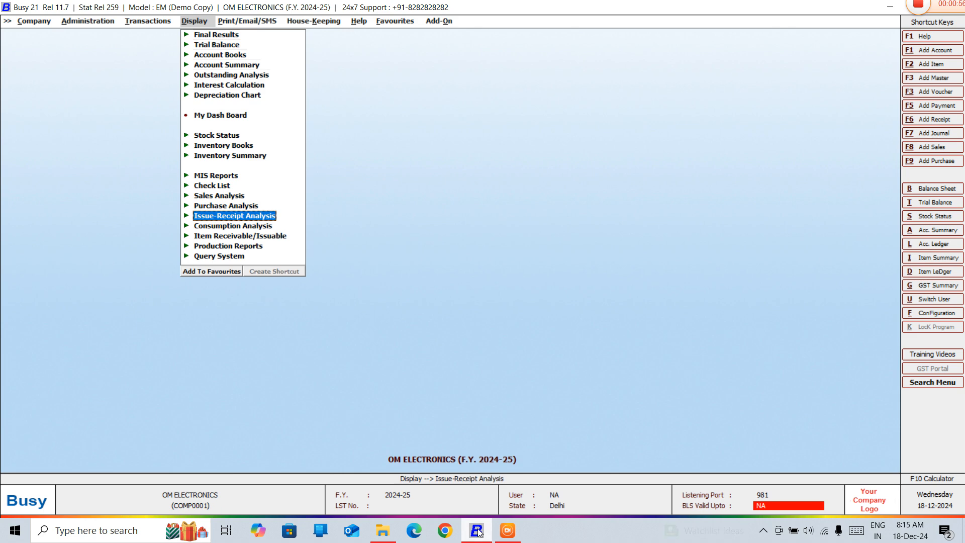
pyautogui.press('Return')
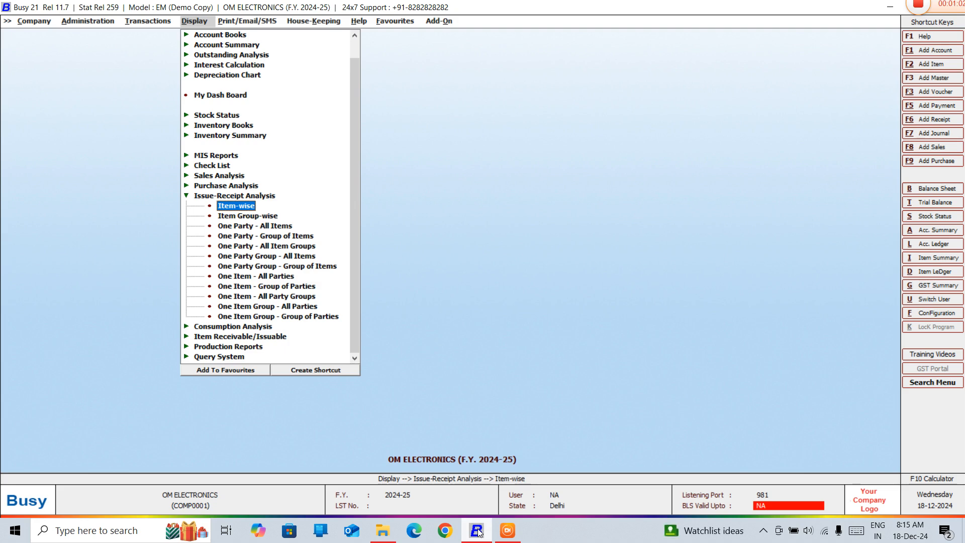
# - Open the One Party Group - Group of Items report under Issue-Receipt Analysis
pyautogui.press('Down')
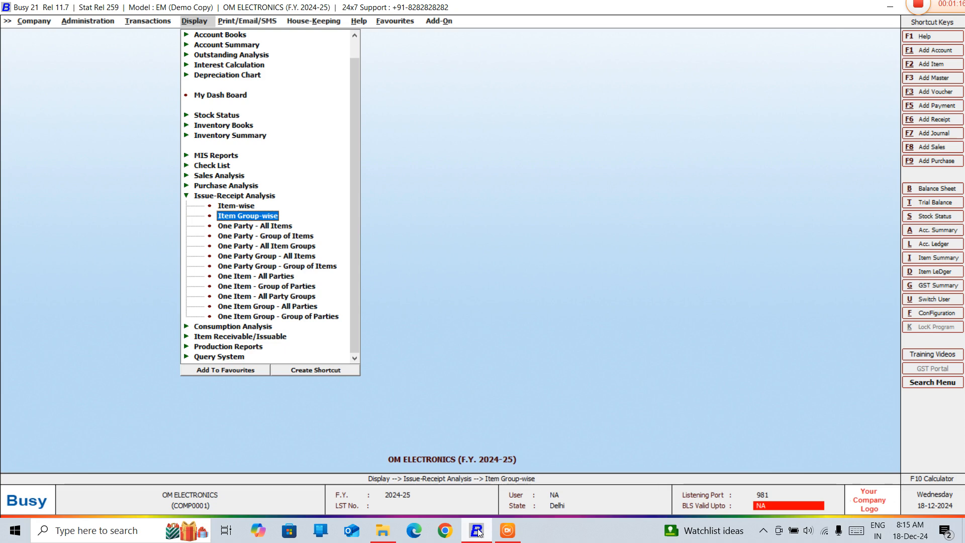
pyautogui.press('Down')
pyautogui.press('Down')
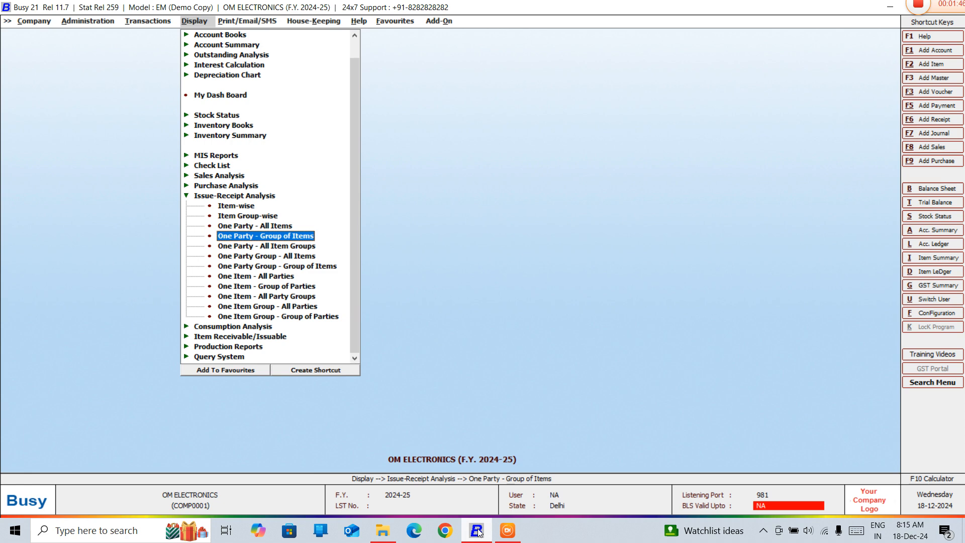
pyautogui.press('Down')
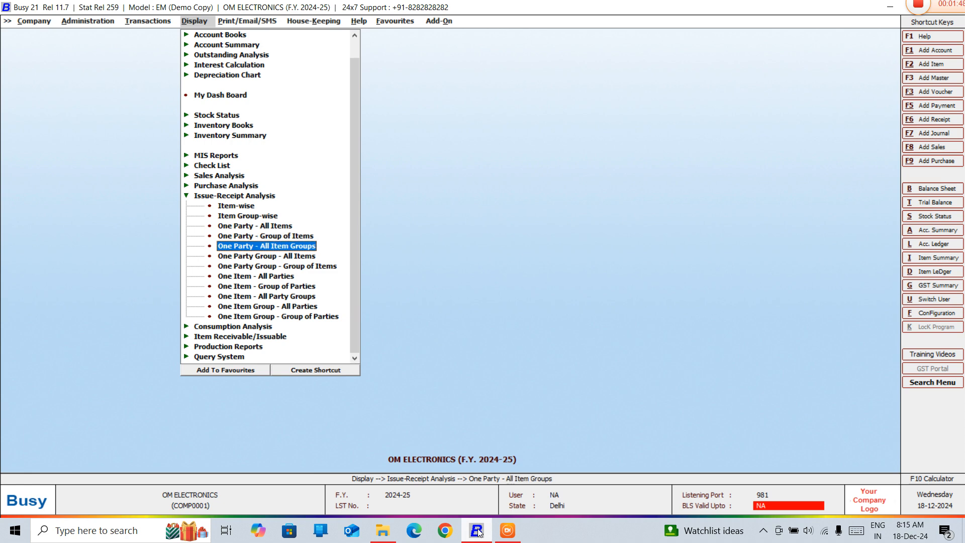
pyautogui.press('Down')
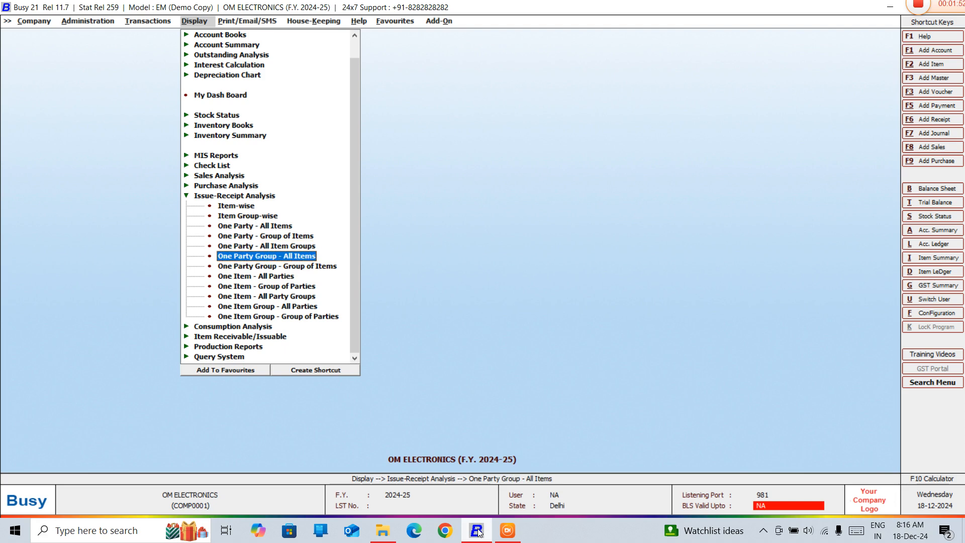
pyautogui.press('Down')
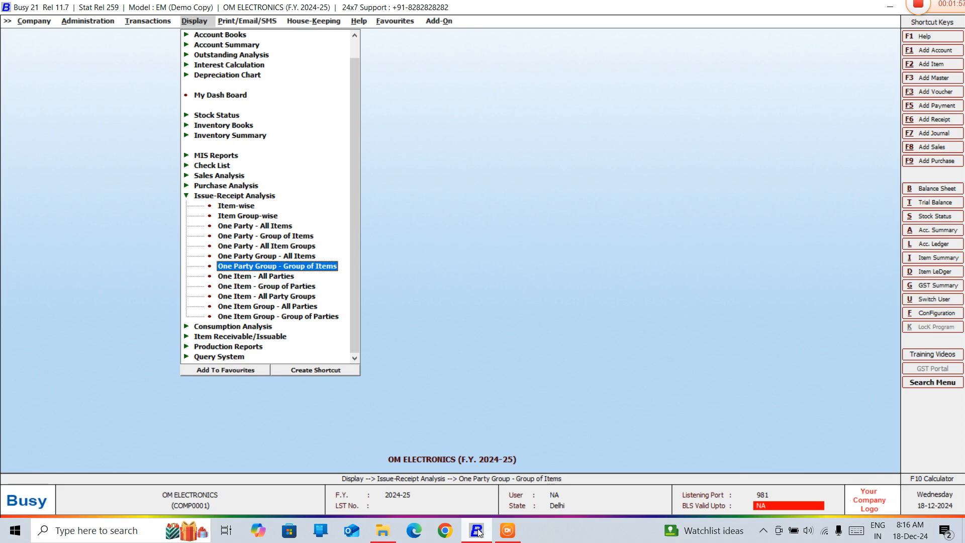
pyautogui.press('Return')
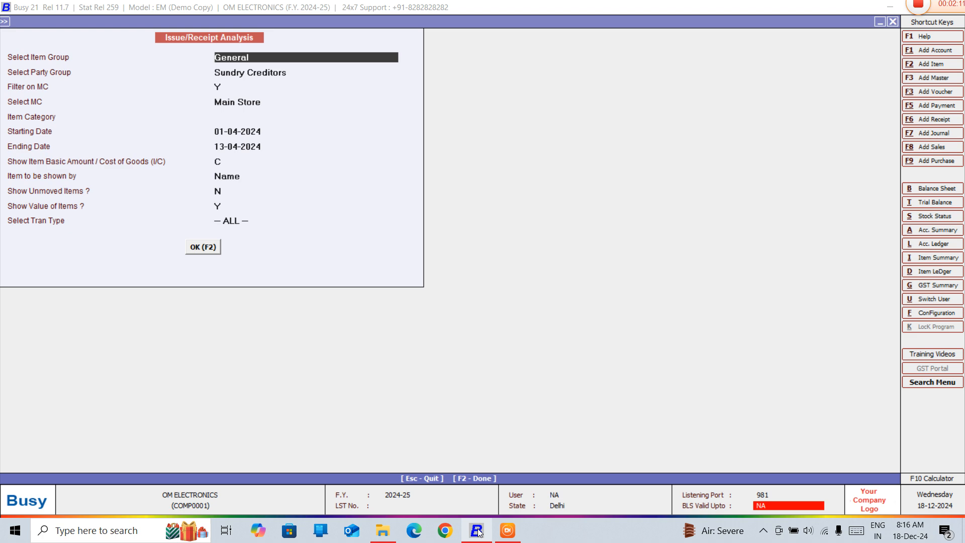
# - Set the report's item group to GARMENTS and accept Sundry Creditors as the party group
pyautogui.press('BackSpace')
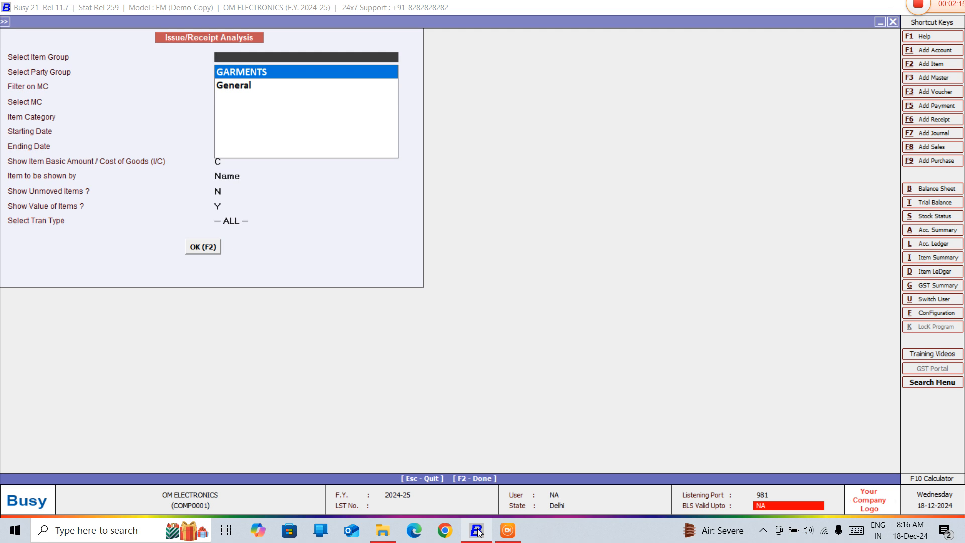
pyautogui.press('Return')
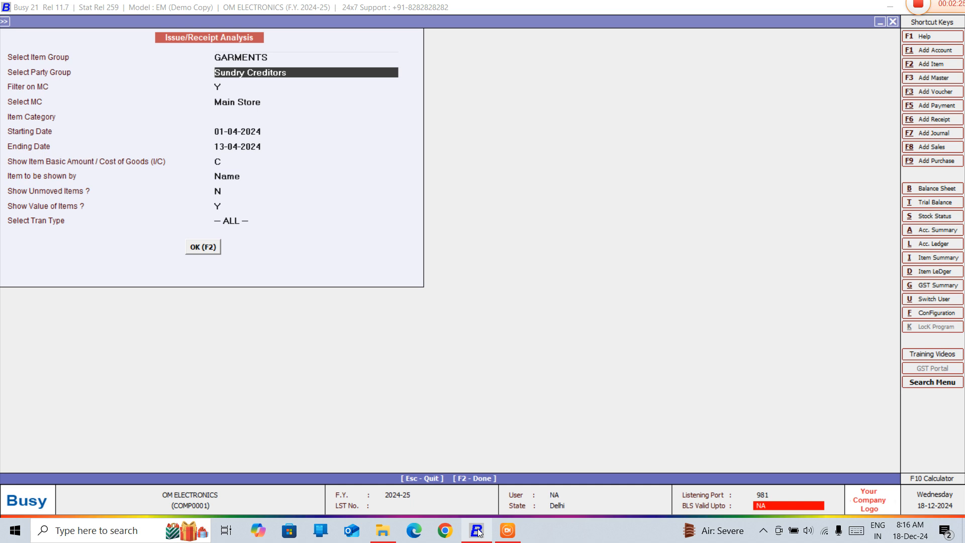
pyautogui.press('Return')
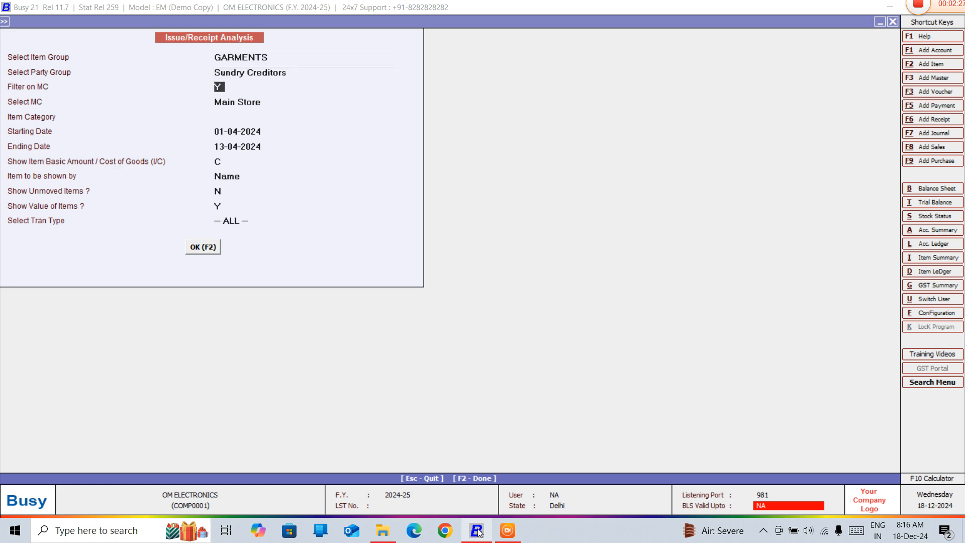
# - Set Filter on MC to N, include all item categories, and generate the report with the other options as they are
pyautogui.write('N')
pyautogui.press('Return')
pyautogui.press('Return')
pyautogui.press('Return')
pyautogui.press('Return')
pyautogui.press('Return')
pyautogui.press('Return')
pyautogui.press('Return')
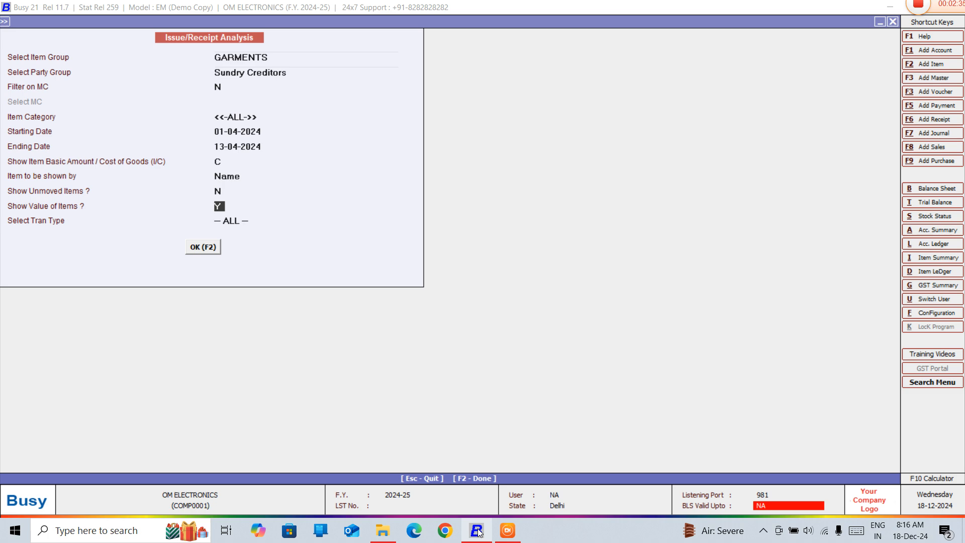
pyautogui.press('Return')
pyautogui.press('Return')
pyautogui.press('Return')
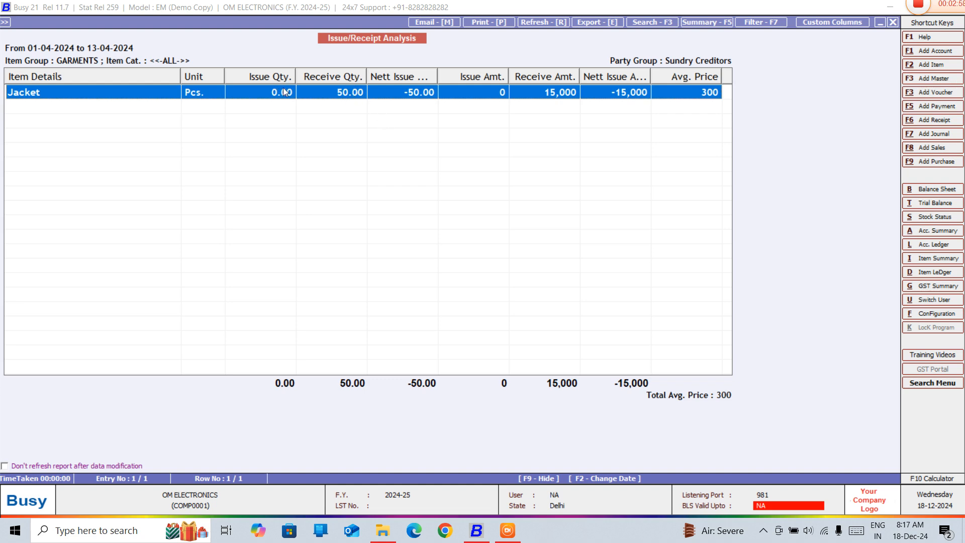
# - View the party-wise breakdown for the Jacket item, and close the Issue/Receipt Analysis report
pyautogui.doubleClick(475, 90)
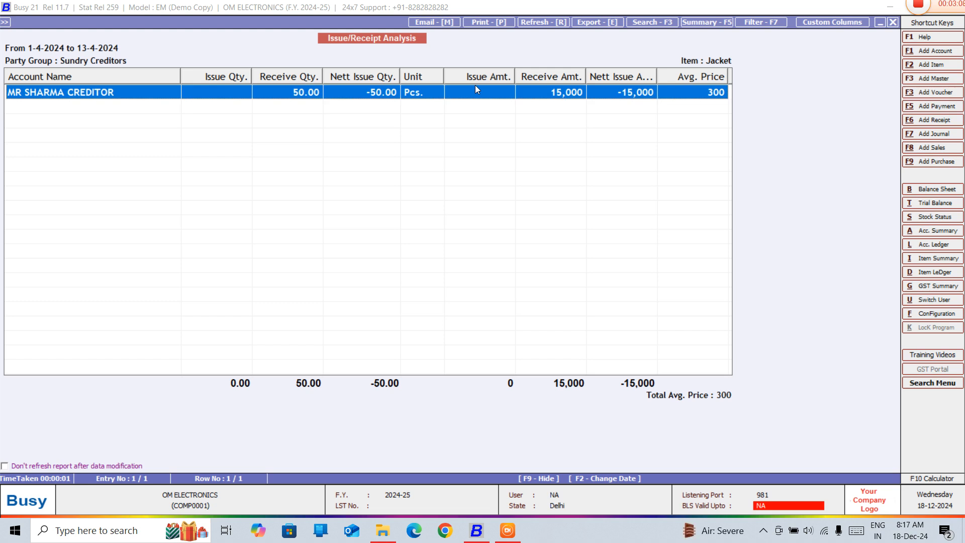
pyautogui.press('Escape')
pyautogui.press('Escape')
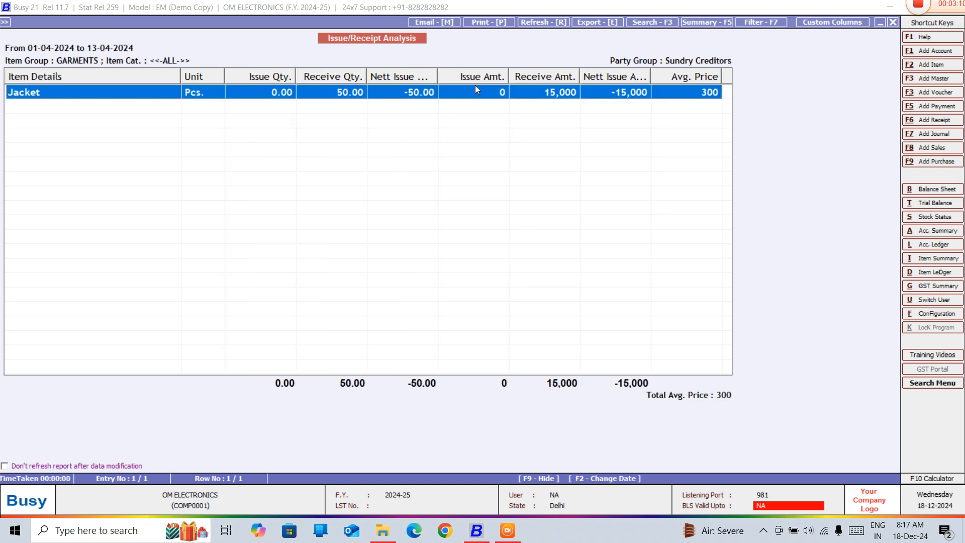
pyautogui.press('Escape')
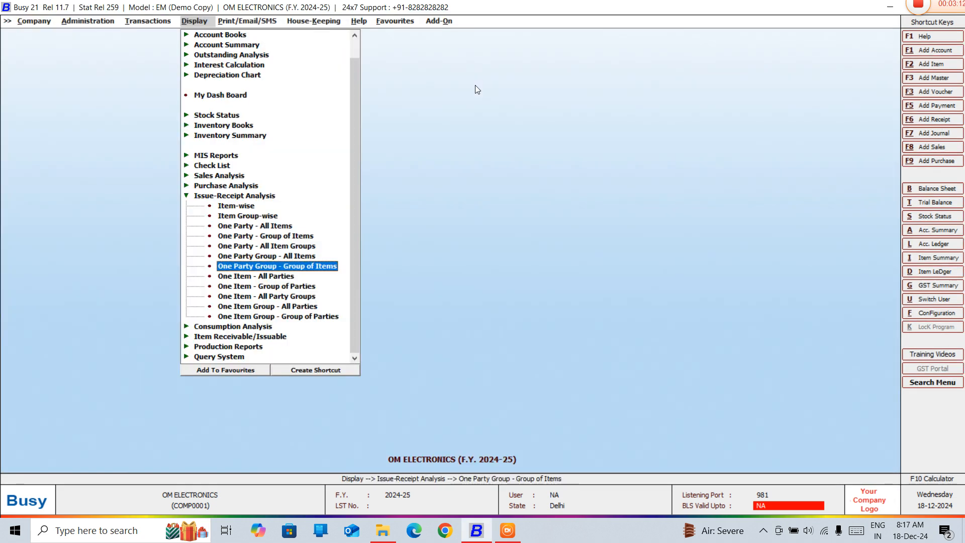
# - Display the account masters list on screen in Standard Format for all accounts
pyautogui.press('Down')
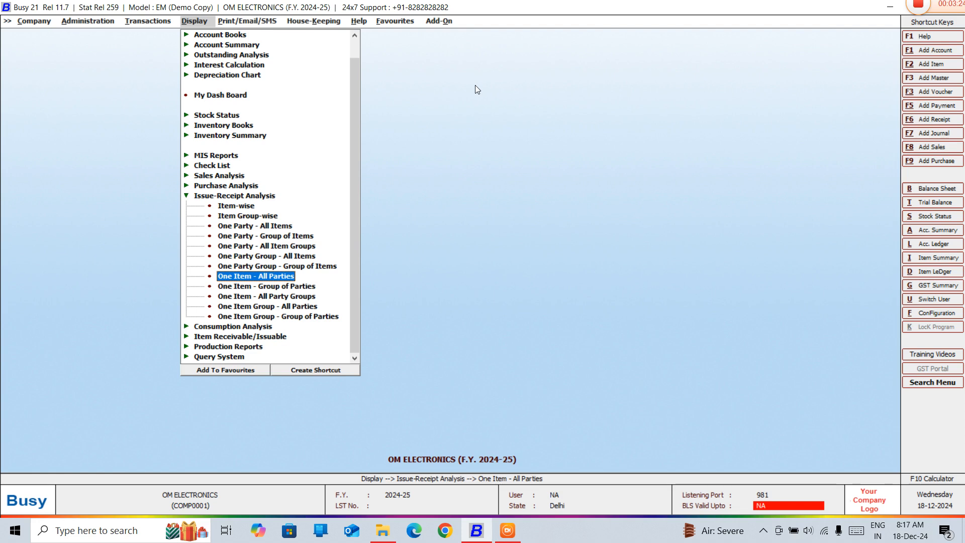
pyautogui.press('Left')
pyautogui.press('Left')
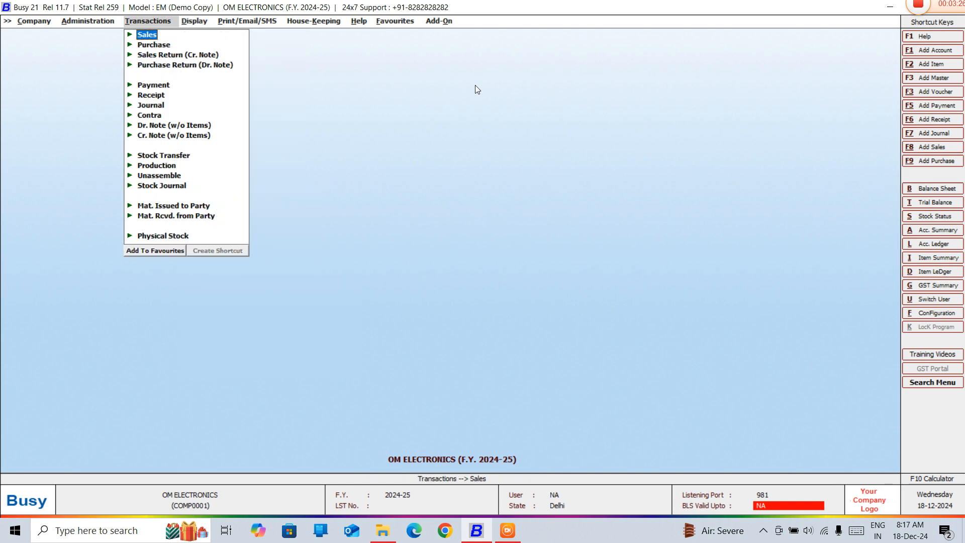
pyautogui.press('Return')
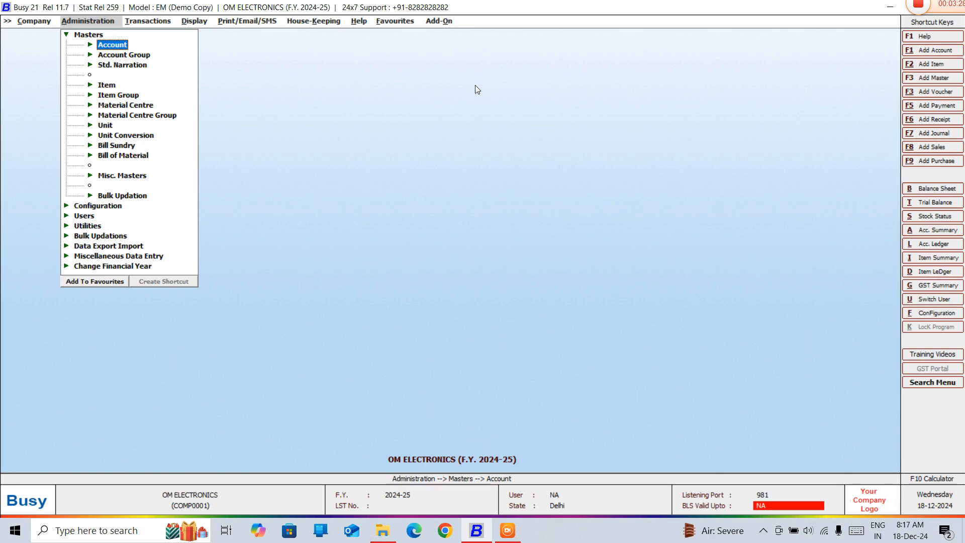
pyautogui.press('Down')
pyautogui.press('Up')
pyautogui.press('Return')
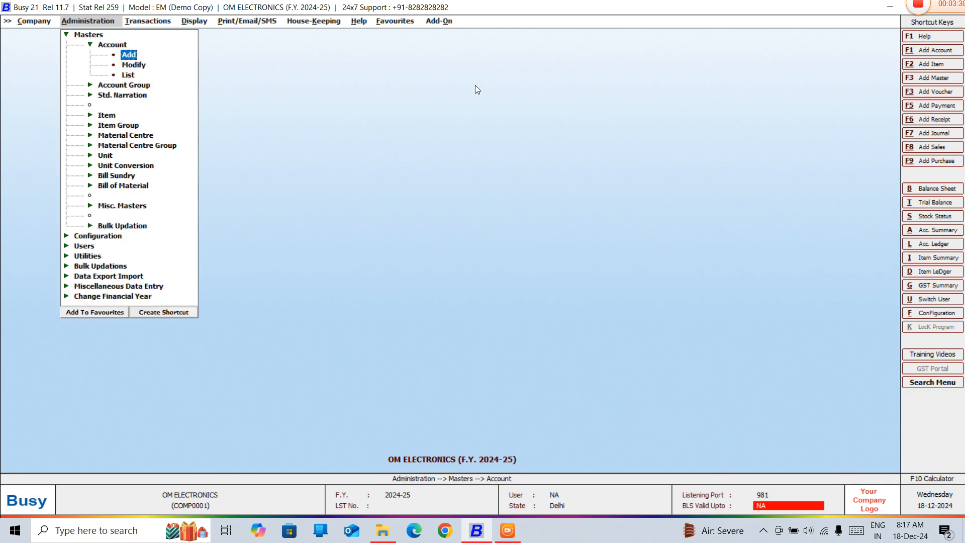
pyautogui.press('Down')
pyautogui.press('Down')
pyautogui.press('Return')
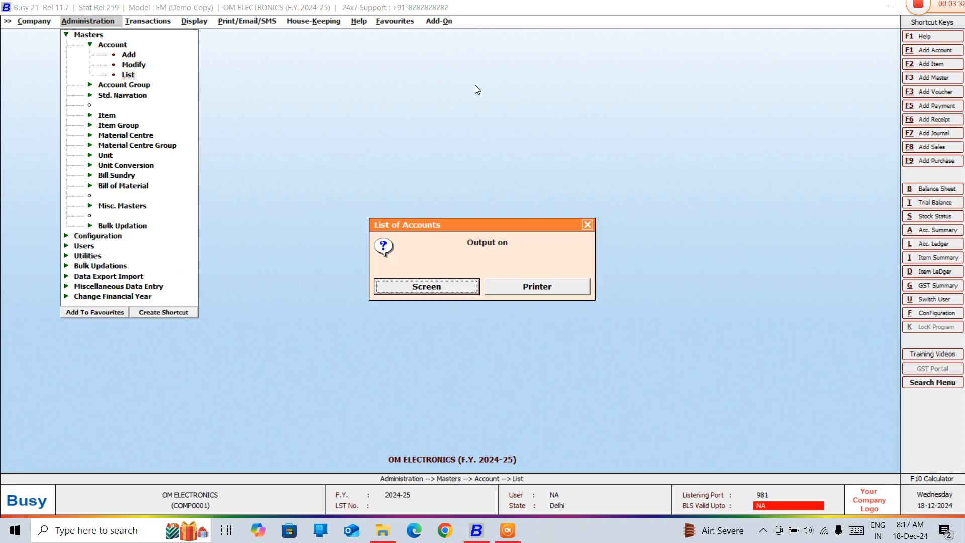
pyautogui.press('Return')
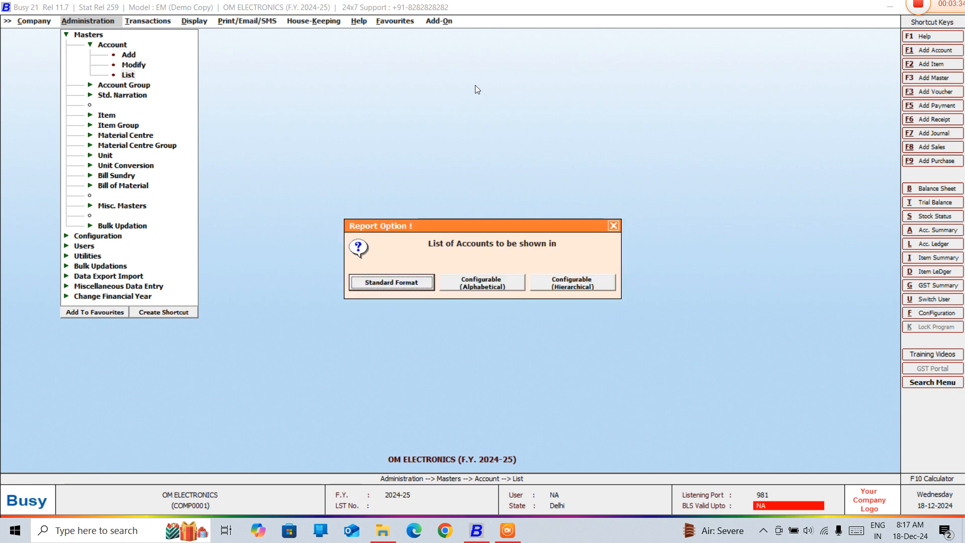
pyautogui.press('Return')
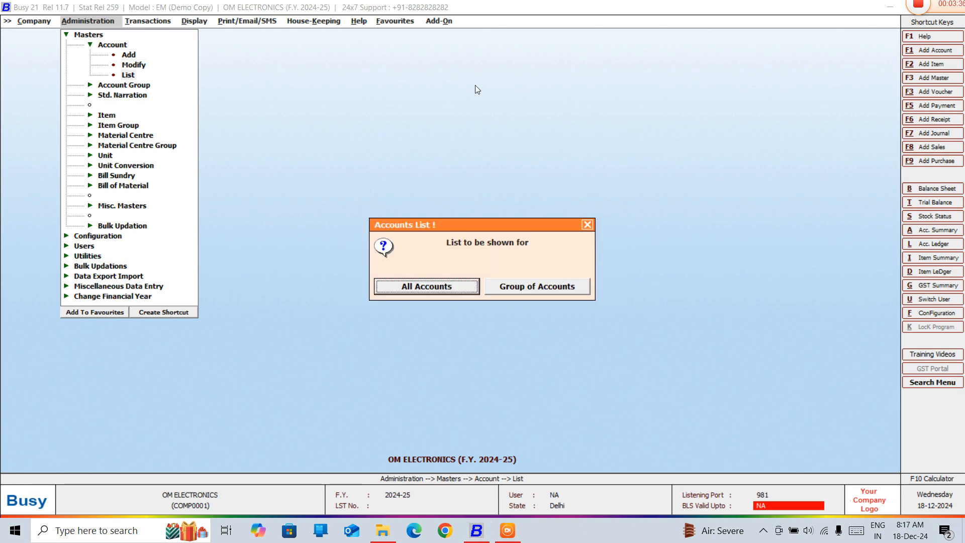
pyautogui.press('Return')
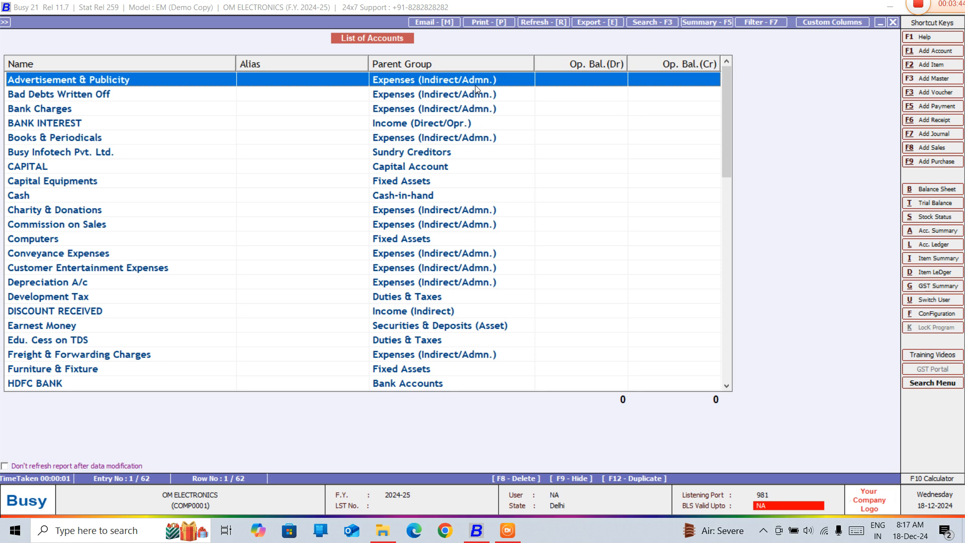
# - Look through the List of Accounts to examine the account names and their parent groups
pyautogui.scroll(-12, 477, 90)
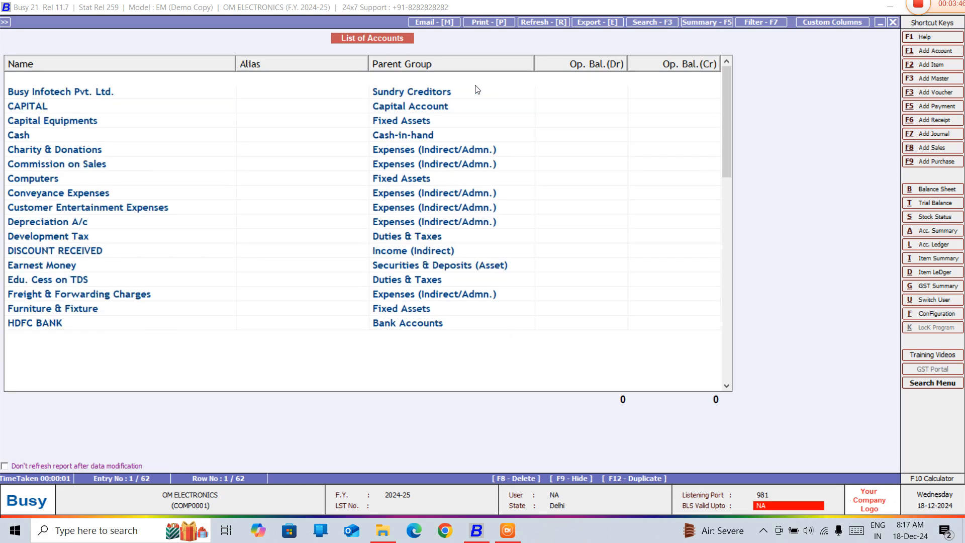
pyautogui.scroll(12, 476, 90)
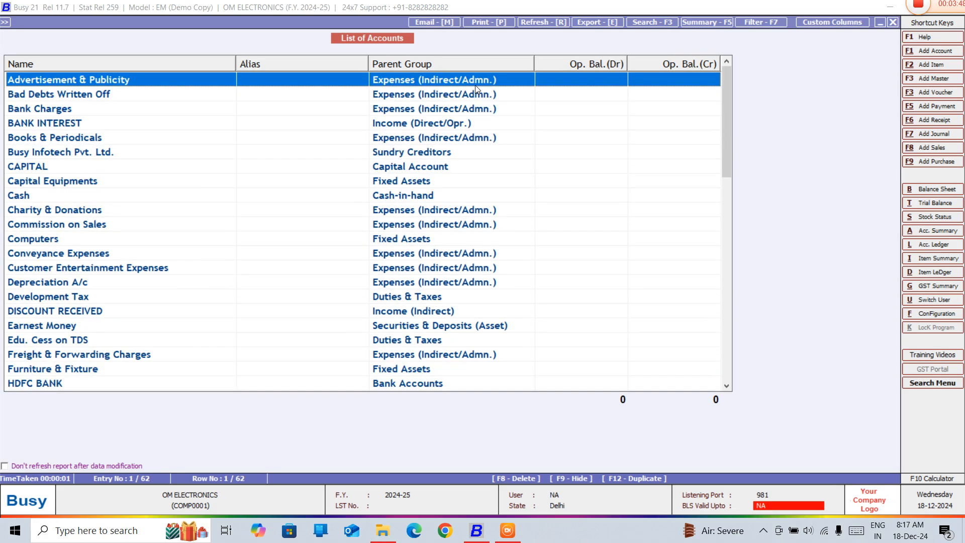
pyautogui.scroll(-11, 477, 90)
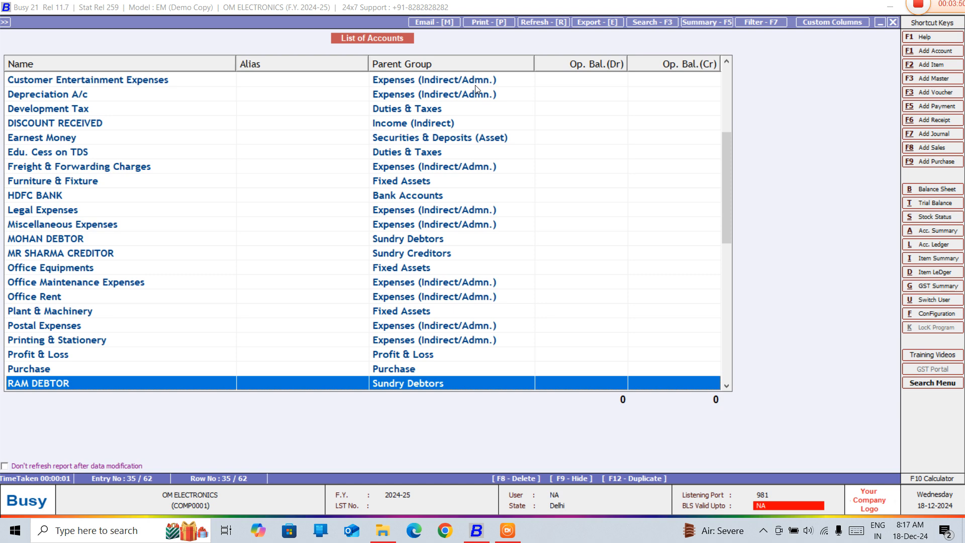
pyautogui.scroll(11, 476, 90)
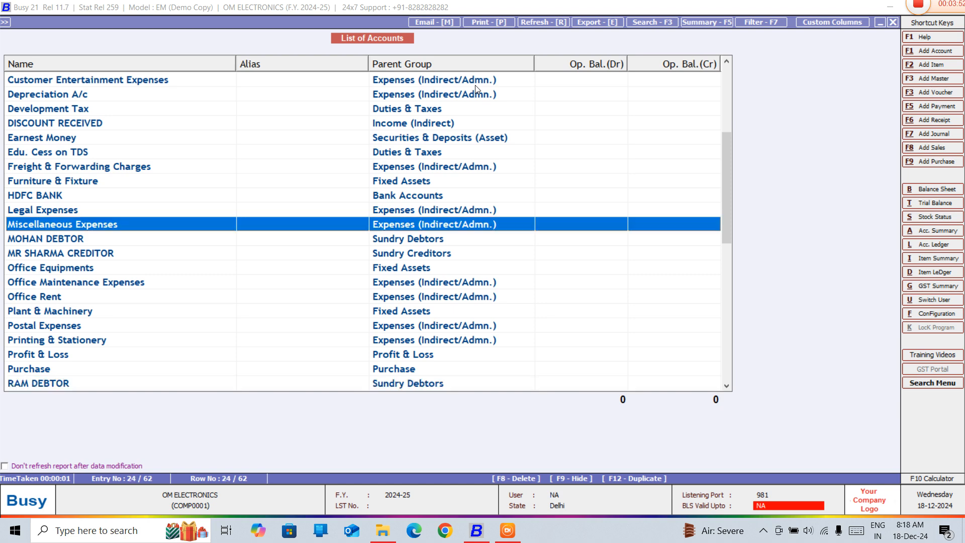
pyautogui.scroll(-1, 477, 90)
pyautogui.scroll(-1, 476, 90)
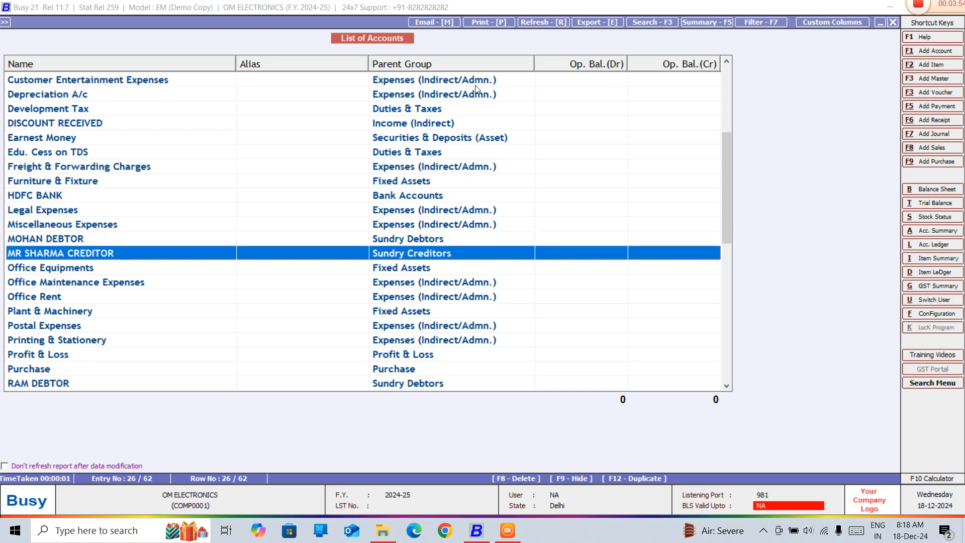
pyautogui.scroll(4, 476, 90)
pyautogui.scroll(-15, 476, 90)
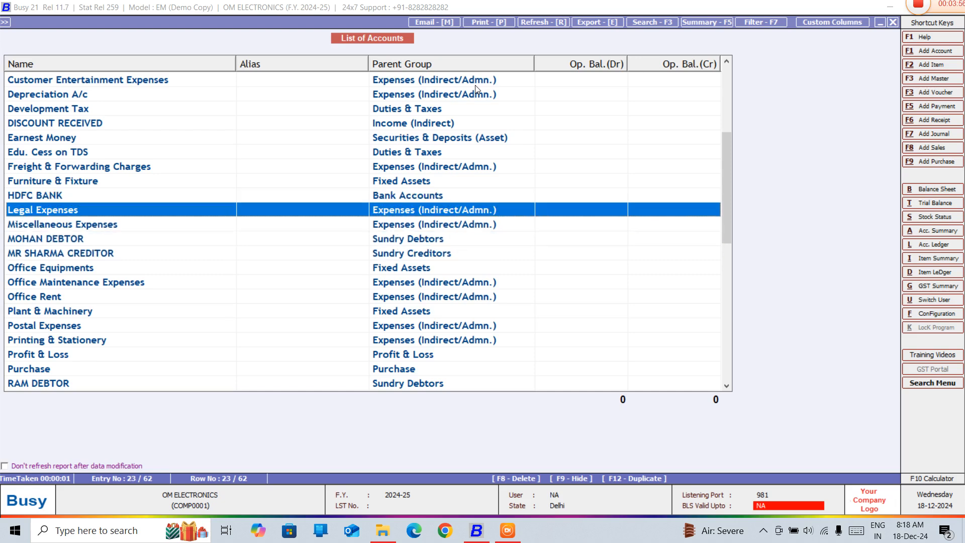
pyautogui.scroll(-6, 477, 90)
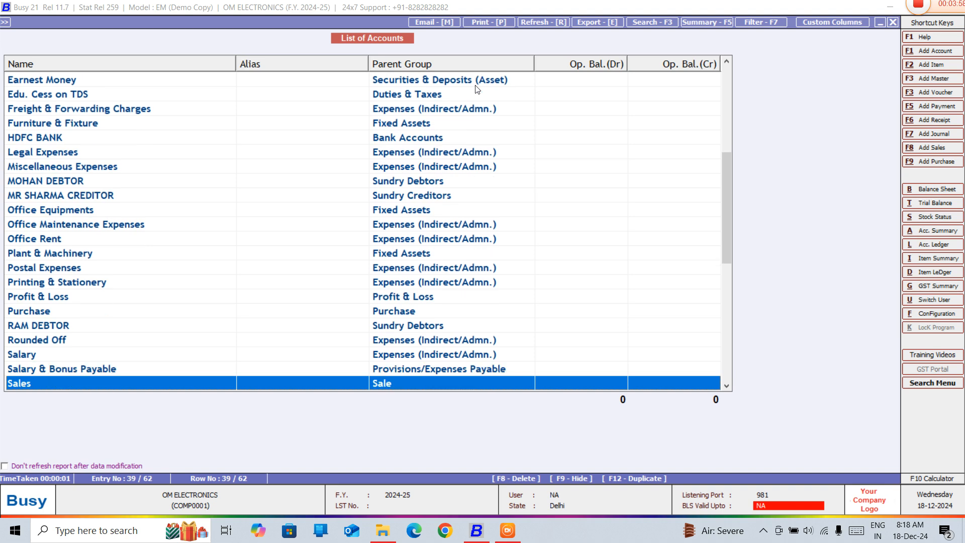
# - Check which accounts fall under Sundry Debtors and Sundry Creditors throughout the List of Accounts, and close the list
pyautogui.scroll(-3, 477, 90)
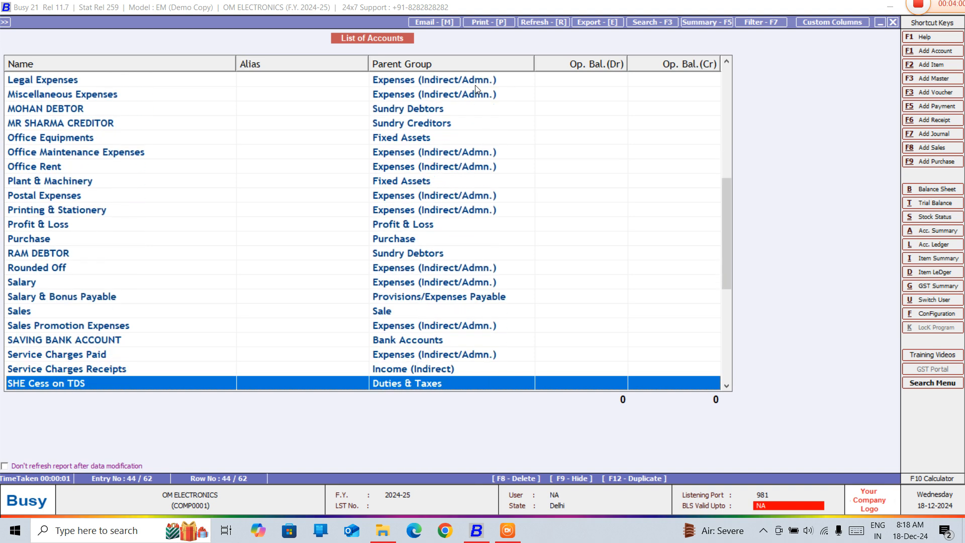
pyautogui.scroll(2, 477, 90)
pyautogui.scroll(20, 477, 90)
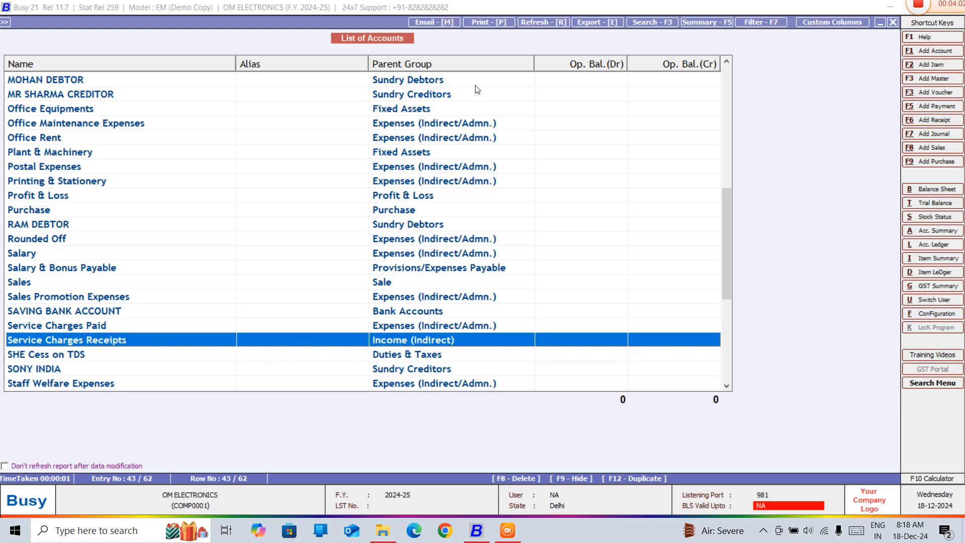
pyautogui.scroll(-1, 477, 90)
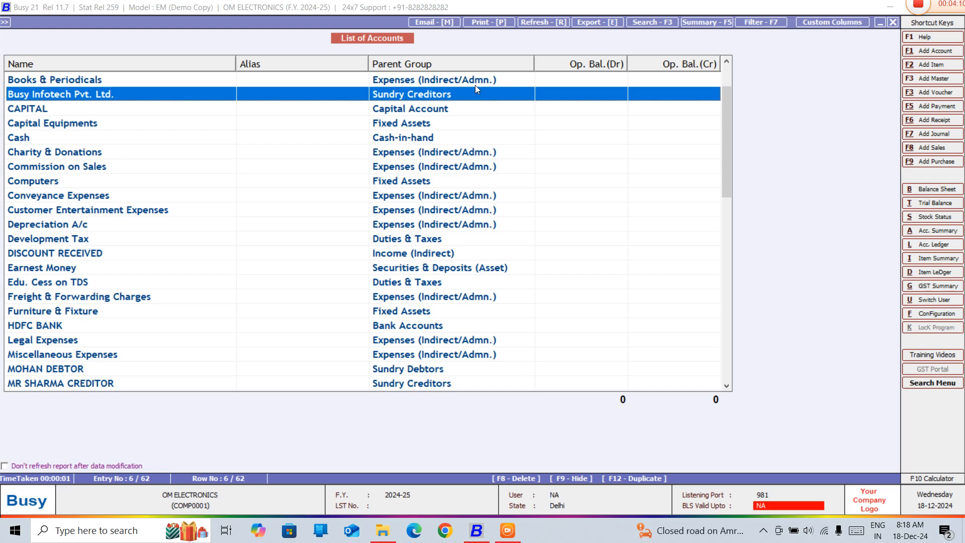
pyautogui.scroll(3, 477, 90)
pyautogui.scroll(2, 477, 89)
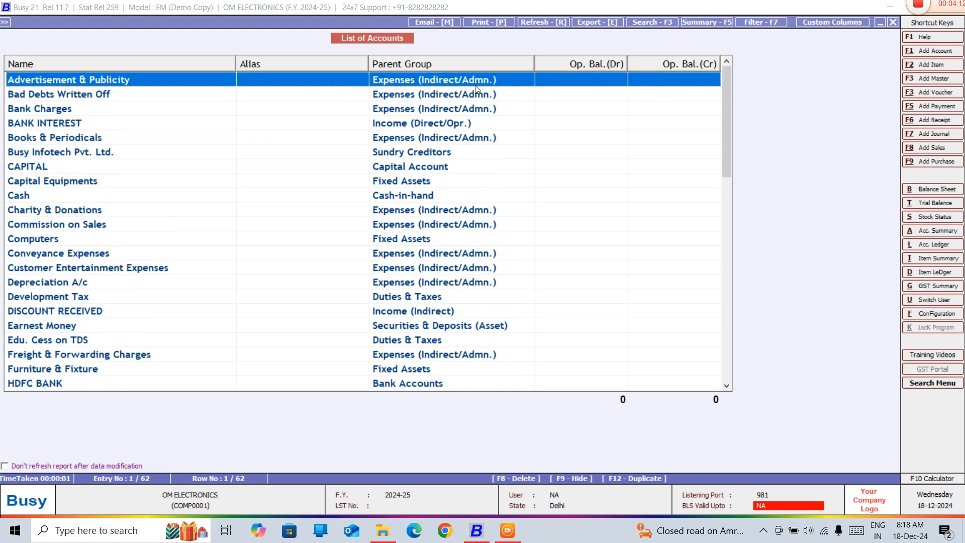
pyautogui.scroll(-20, 476, 90)
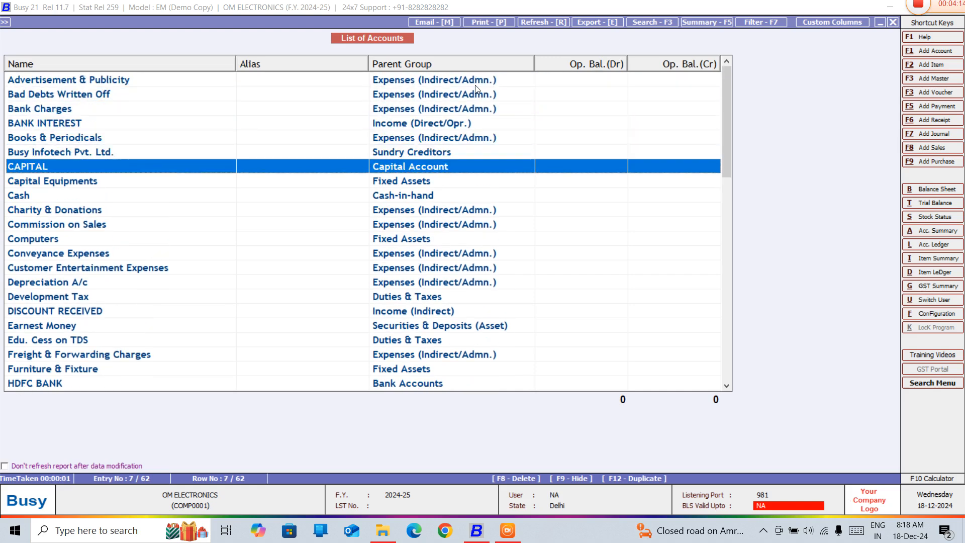
pyautogui.scroll(-9, 477, 89)
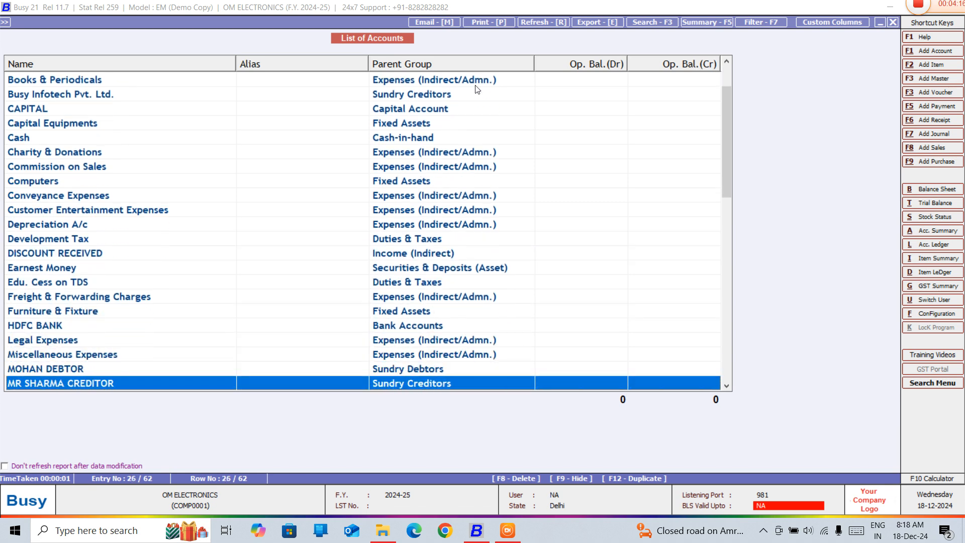
pyautogui.scroll(-6, 477, 90)
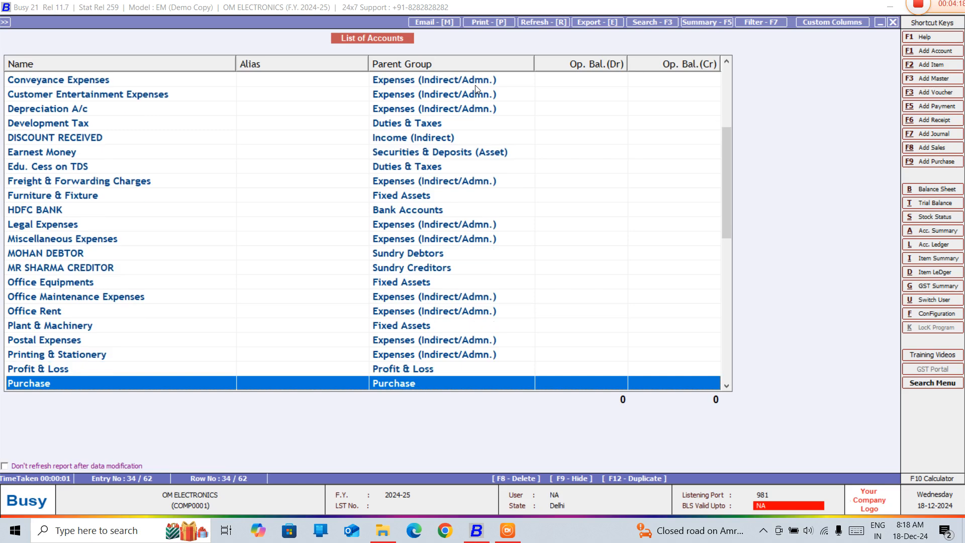
pyautogui.scroll(-4, 477, 90)
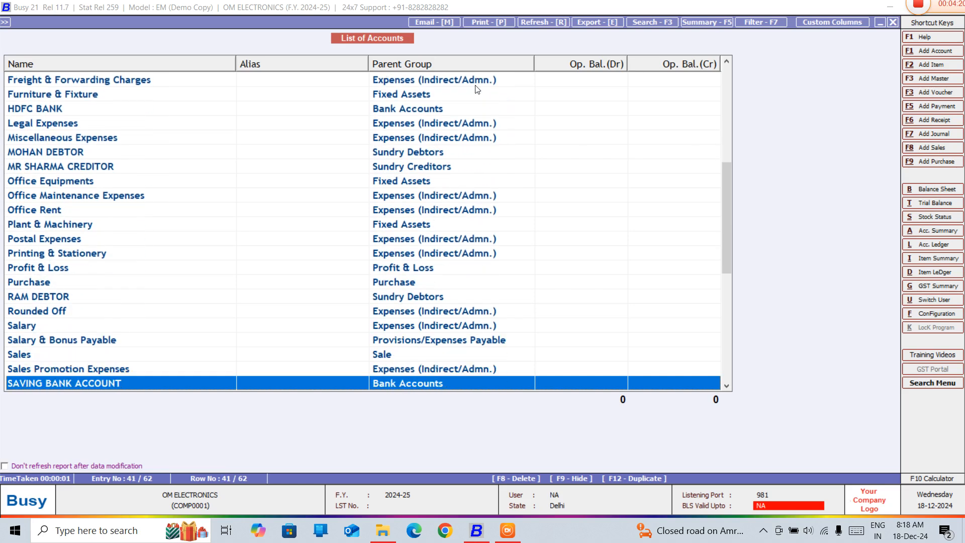
pyautogui.scroll(-7, 476, 90)
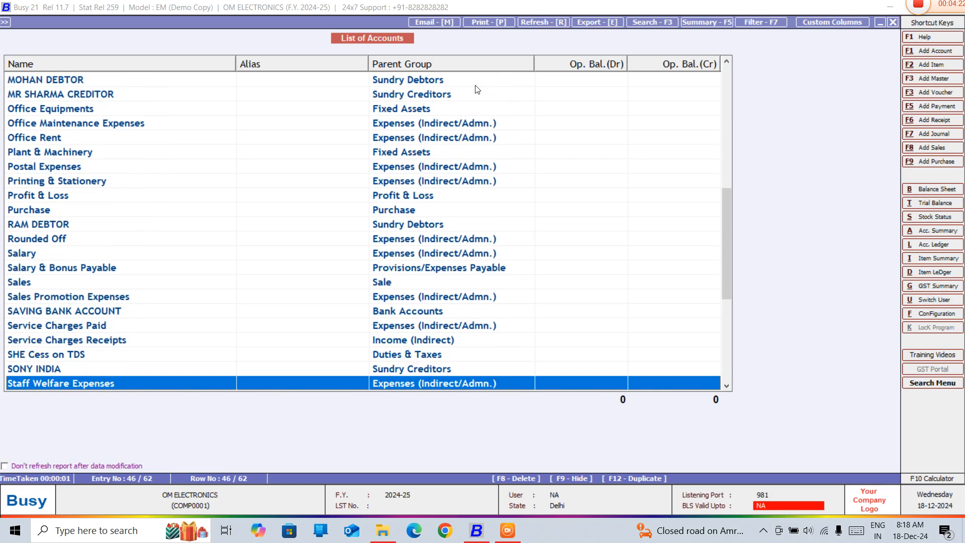
pyautogui.scroll(-10, 476, 90)
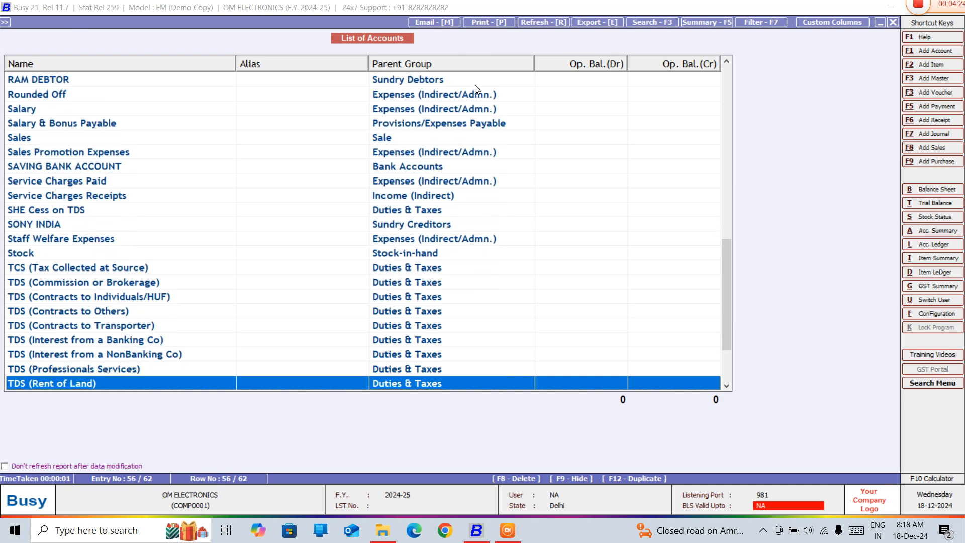
pyautogui.scroll(-4, 477, 90)
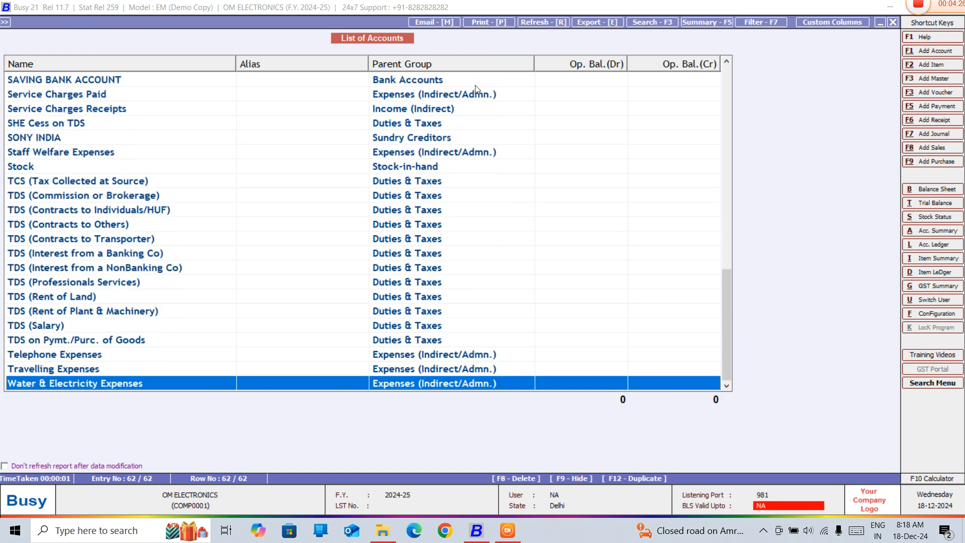
pyautogui.scroll(19, 477, 90)
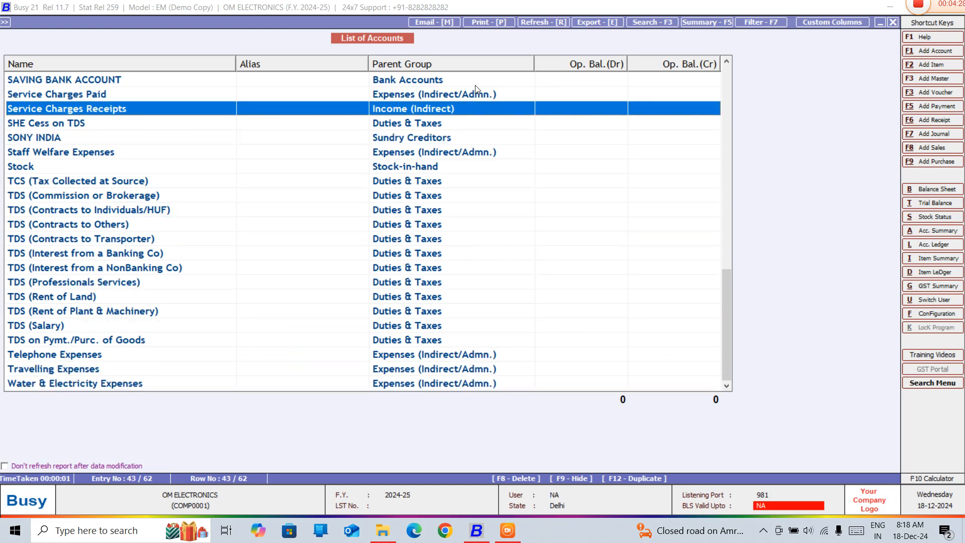
pyautogui.scroll(-2, 477, 90)
pyautogui.scroll(5, 477, 90)
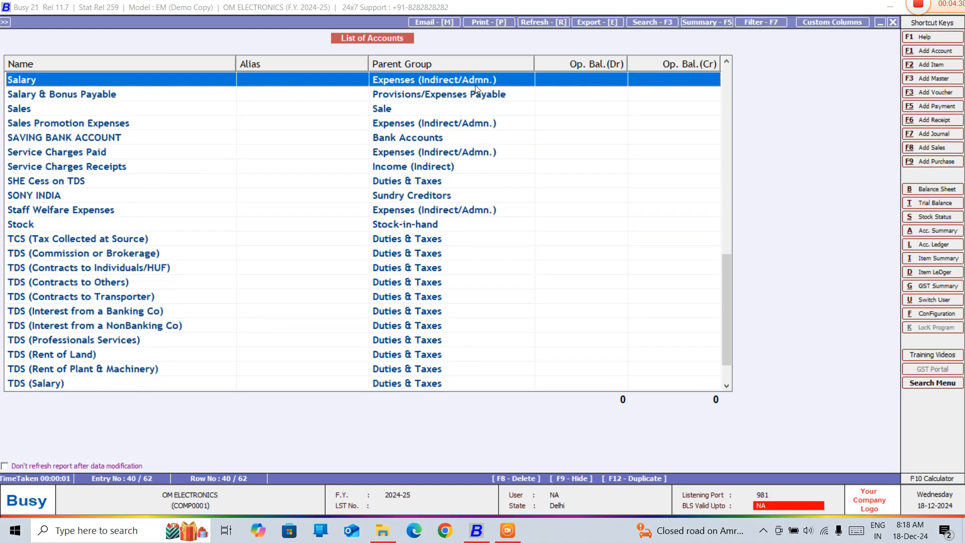
pyautogui.scroll(7, 476, 90)
pyautogui.scroll(-1, 476, 90)
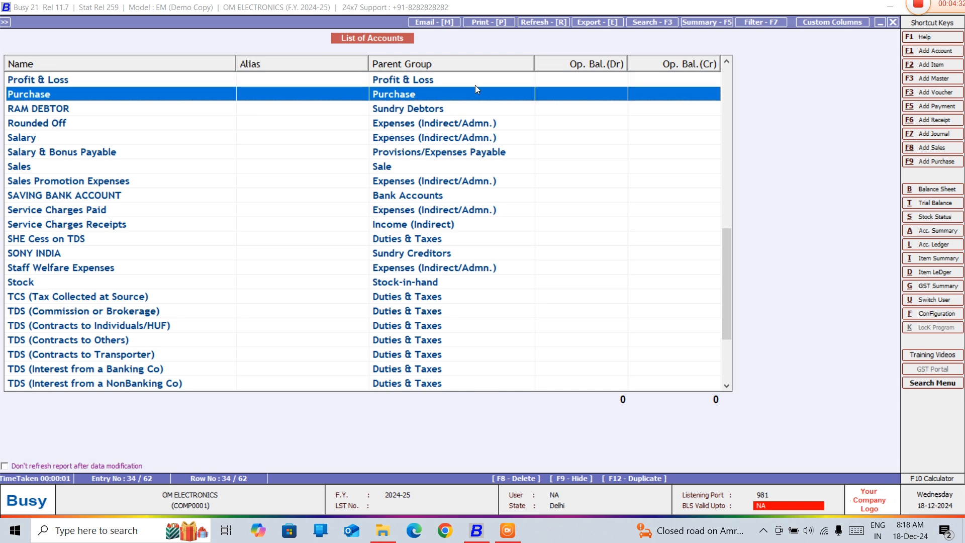
pyautogui.scroll(5, 477, 89)
pyautogui.scroll(1, 476, 90)
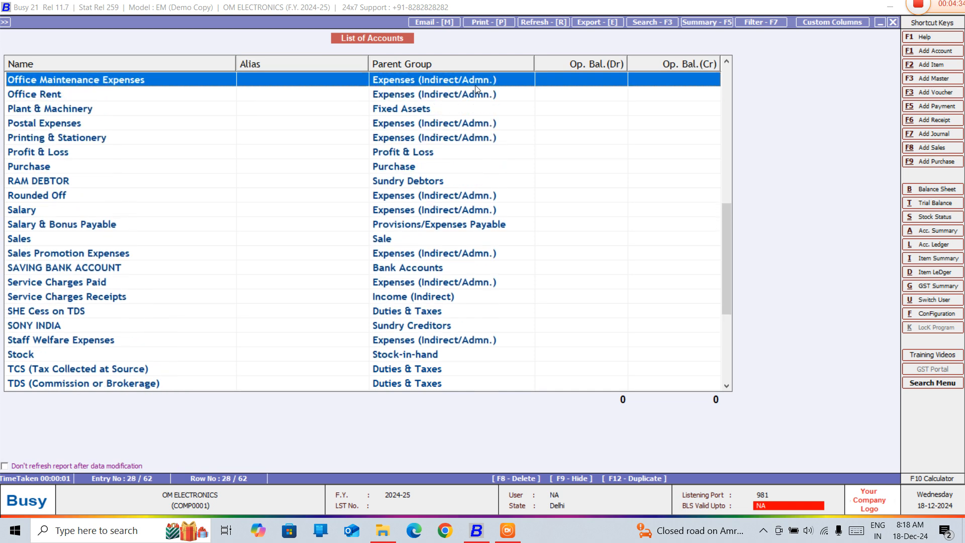
pyautogui.press('Escape')
pyautogui.press('Right')
pyautogui.press('Return')
pyautogui.press('Escape')
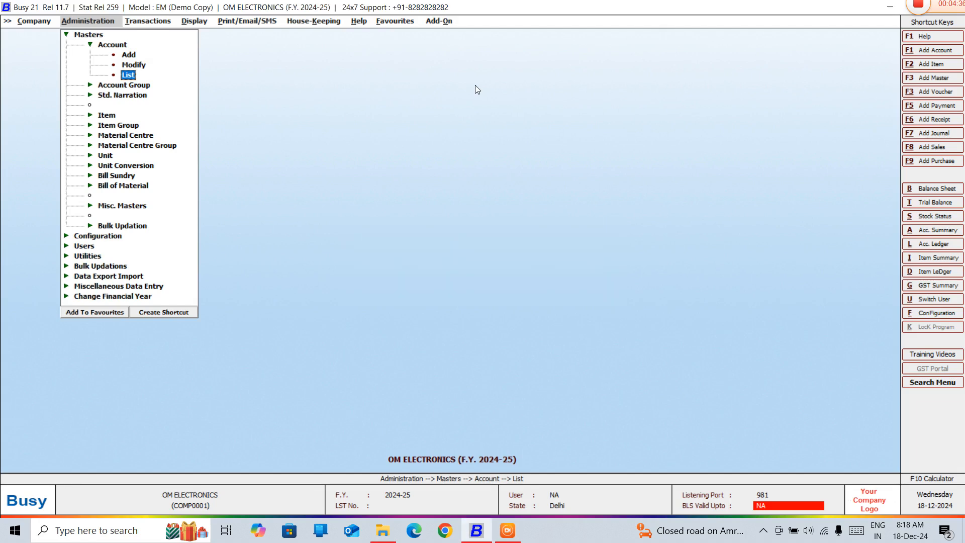
# - Open the One Item - All Parties report of the Issue-Receipt Analysis
pyautogui.press('Right')
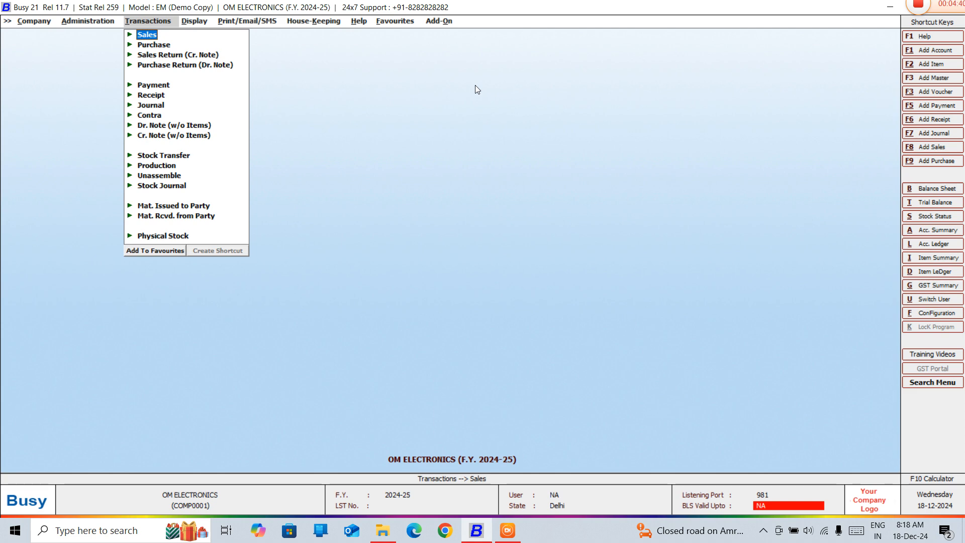
pyautogui.press('Right')
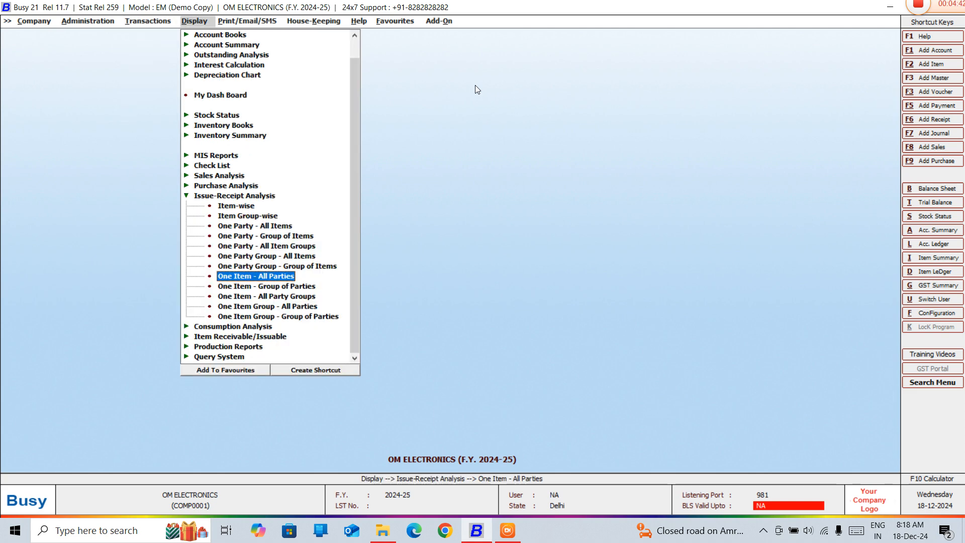
pyautogui.press('Return')
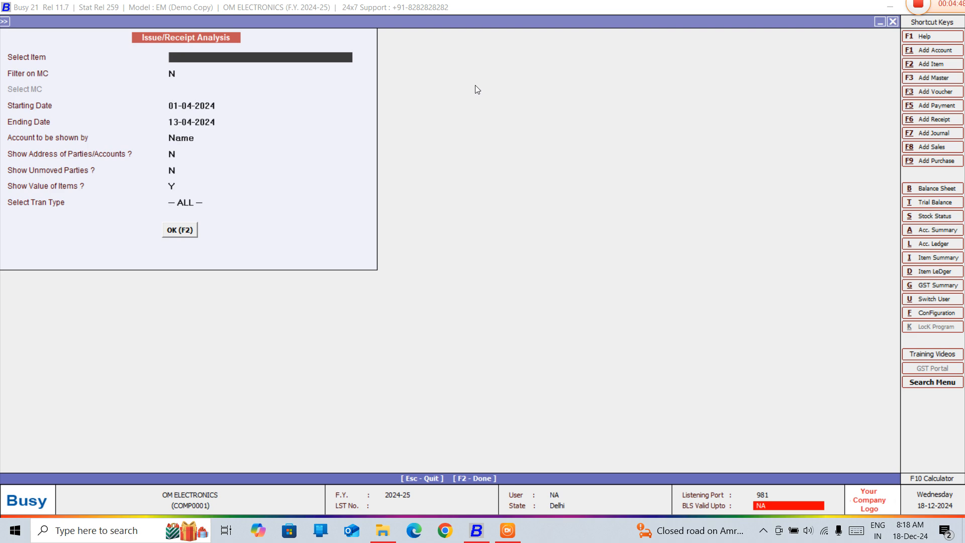
# - Look through the available items and choose COMPUTER as the item for the report
pyautogui.press('space')
pyautogui.press('Down')
pyautogui.press('Down')
pyautogui.press('Down')
pyautogui.press('Down')
pyautogui.press('Down')
pyautogui.press('Down')
pyautogui.press('Down')
pyautogui.press('Down')
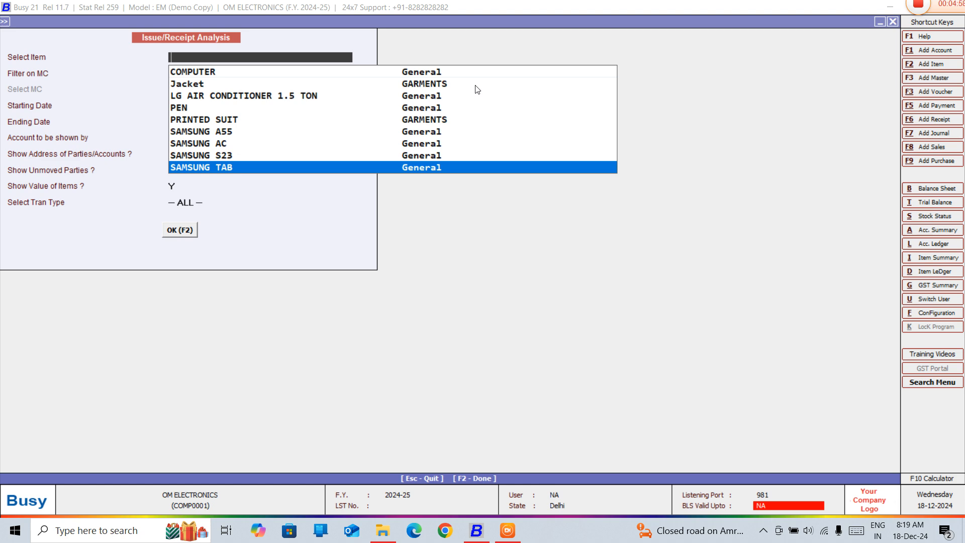
pyautogui.press('Up')
pyautogui.press('Up')
pyautogui.press('Up')
pyautogui.press('Up')
pyautogui.press('Up')
pyautogui.press('Up')
pyautogui.press('Up')
pyautogui.press('Up')
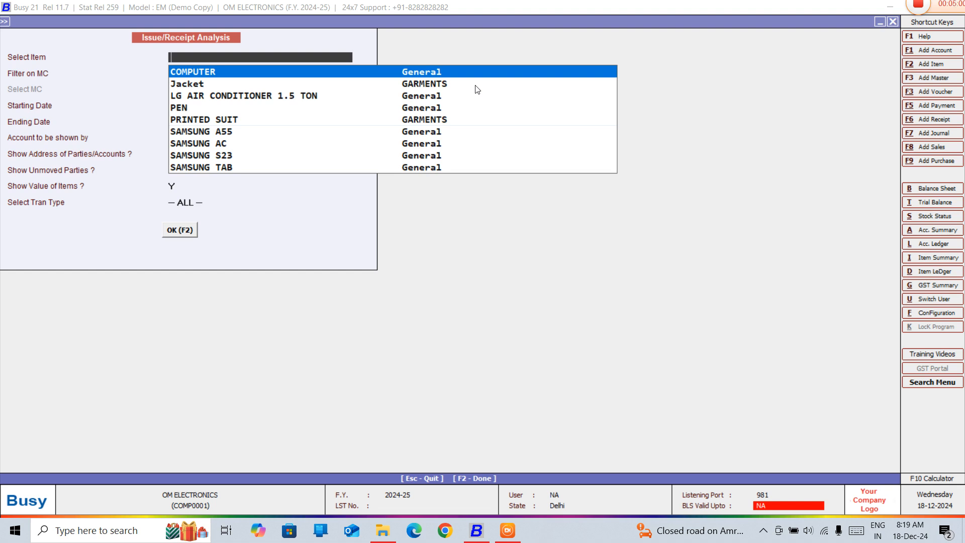
pyautogui.press('Return')
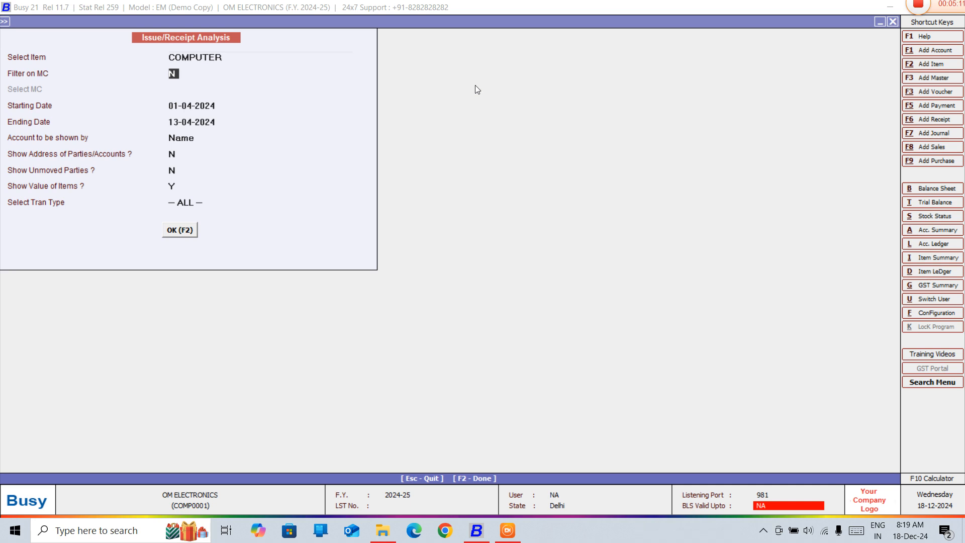
# - Keep Filter on MC at N, dates 01-04-2024 to 13-04-2024, accounts by Name, address and unmoved parties N, and item value Y
pyautogui.press('Return')
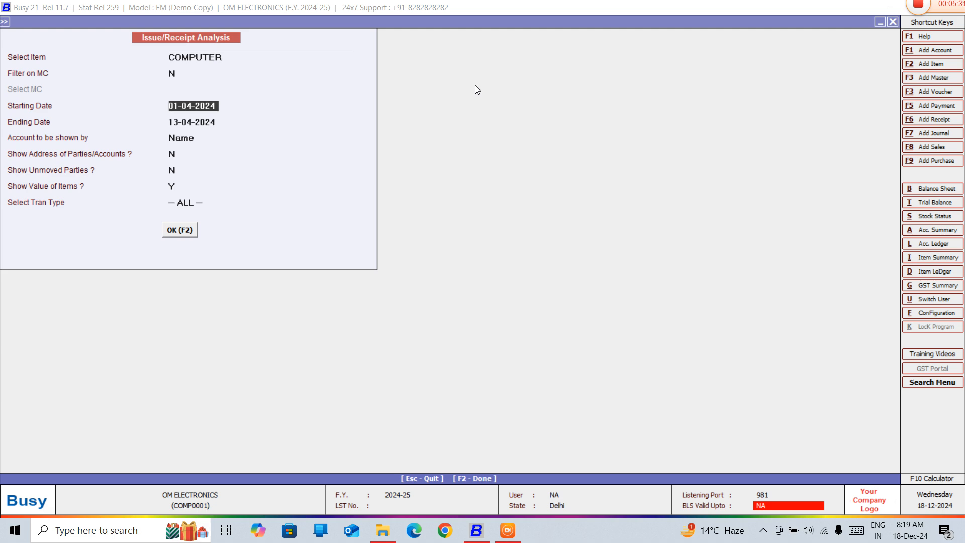
pyautogui.press('Return')
pyautogui.press('Return')
pyautogui.press('Return')
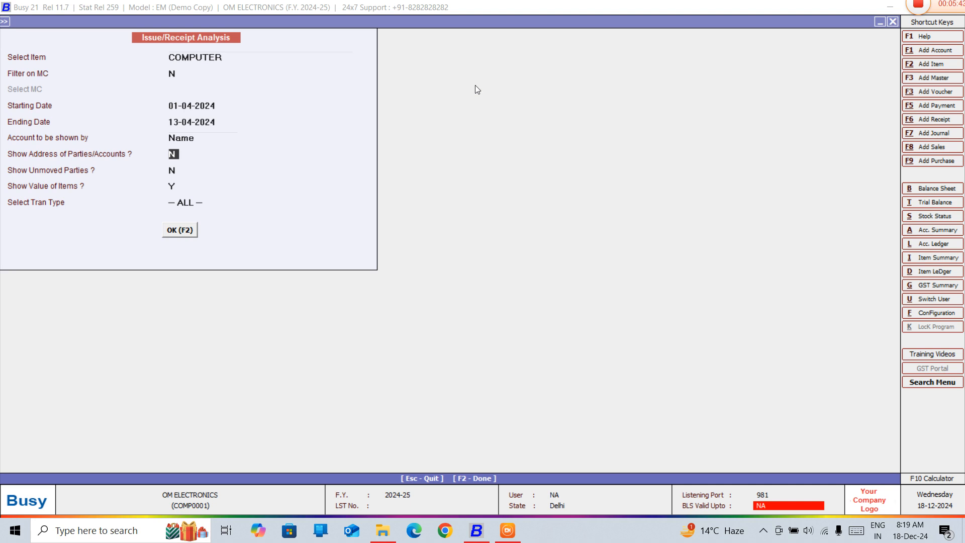
pyautogui.press('Return')
pyautogui.press('Return')
pyautogui.press('Return')
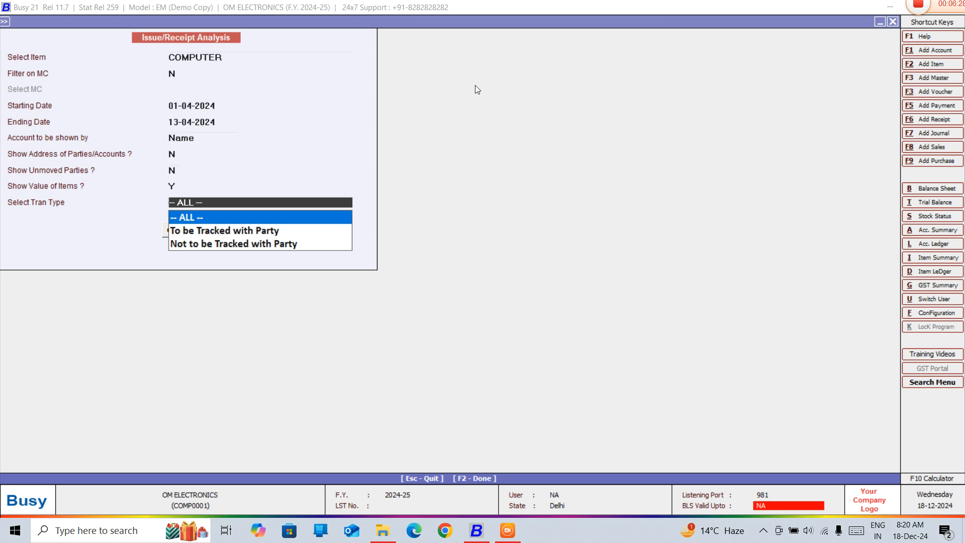
# - Review the transaction type options, keep ALL, and generate the Issue/Receipt Analysis report
pyautogui.press('Down')
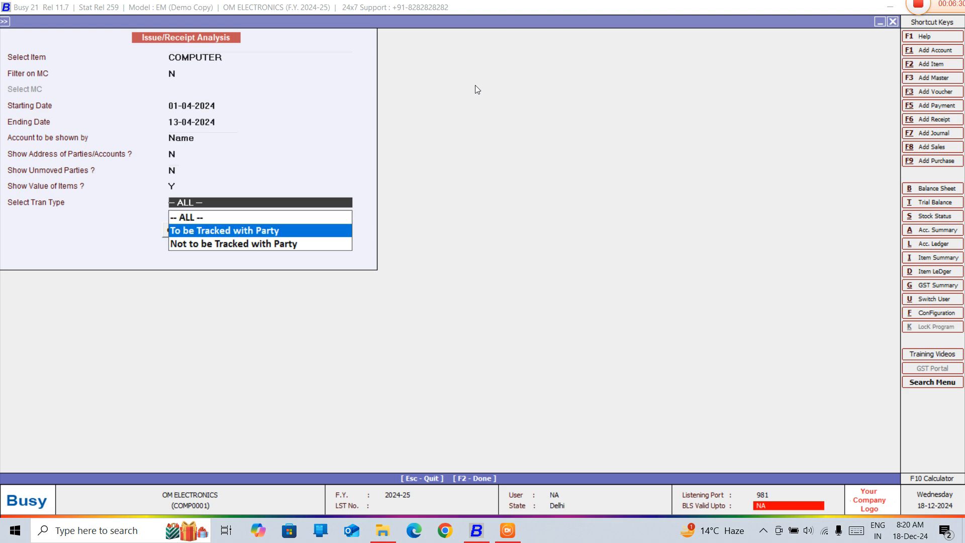
pyautogui.press('Down')
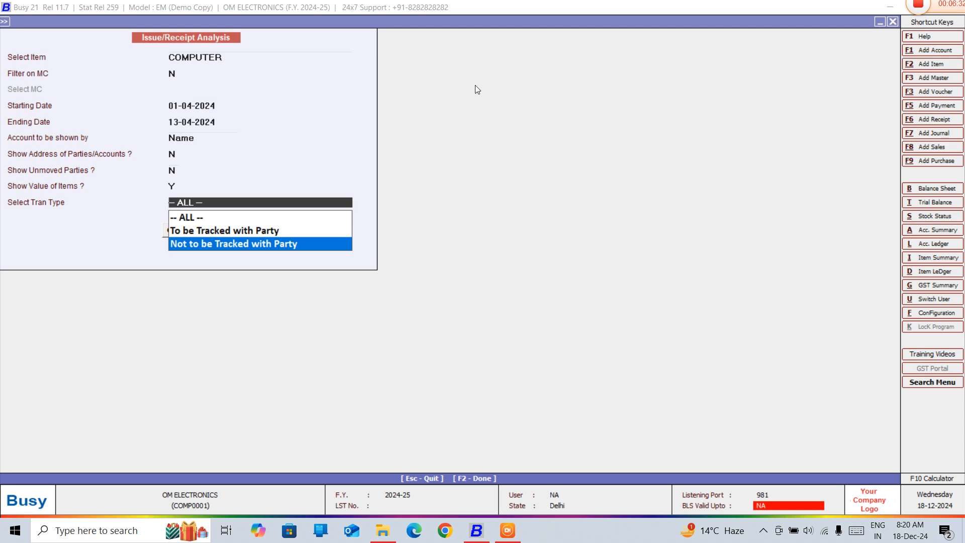
pyautogui.press('Up')
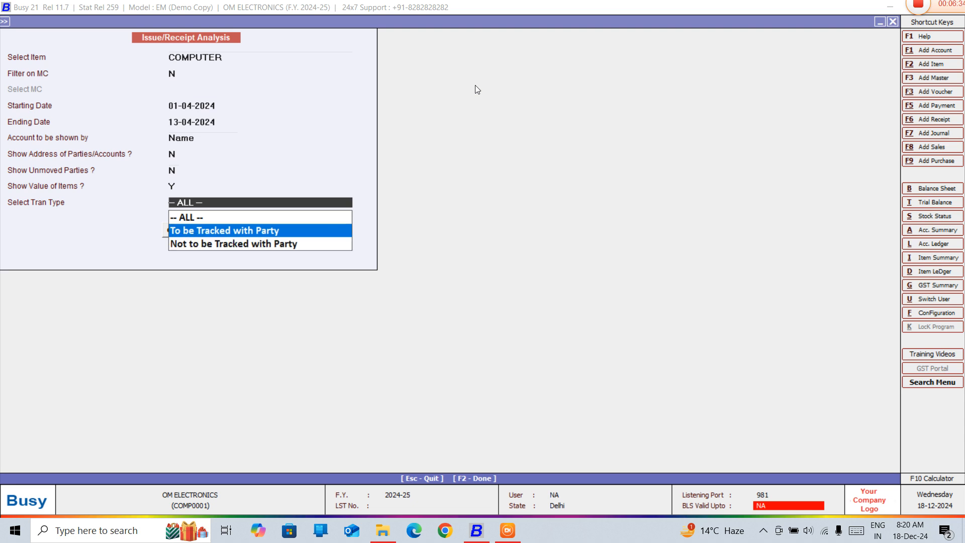
pyautogui.press('Down')
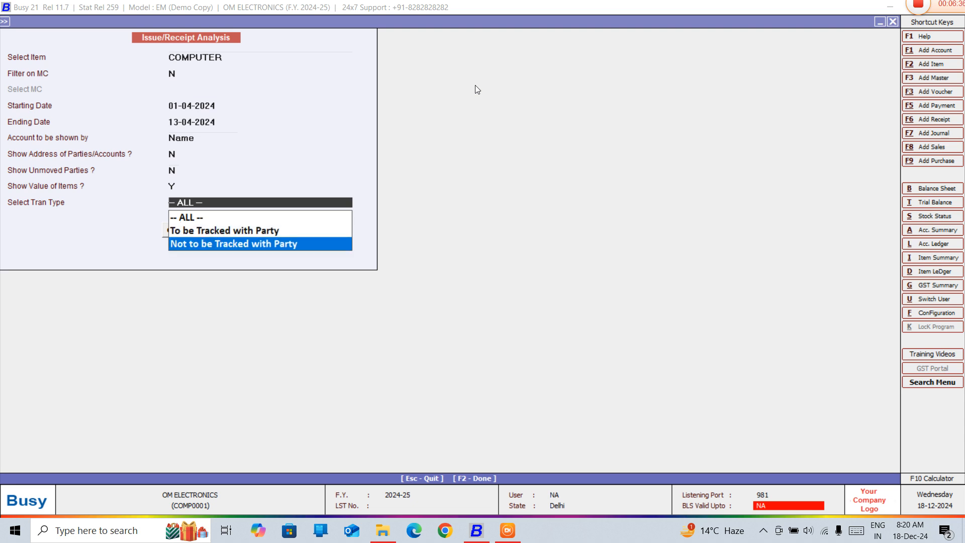
pyautogui.press('Up')
pyautogui.press('Up')
pyautogui.press('Return')
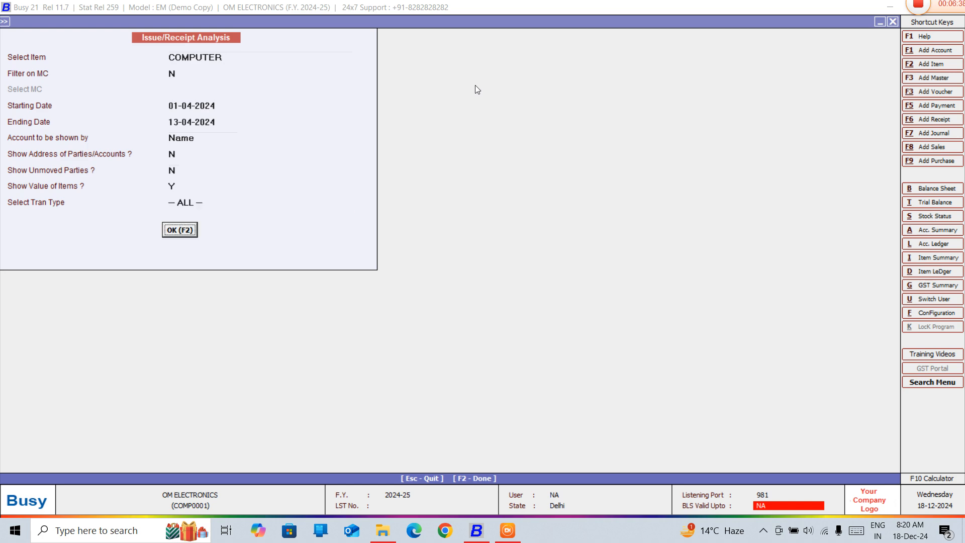
pyautogui.press('Return')
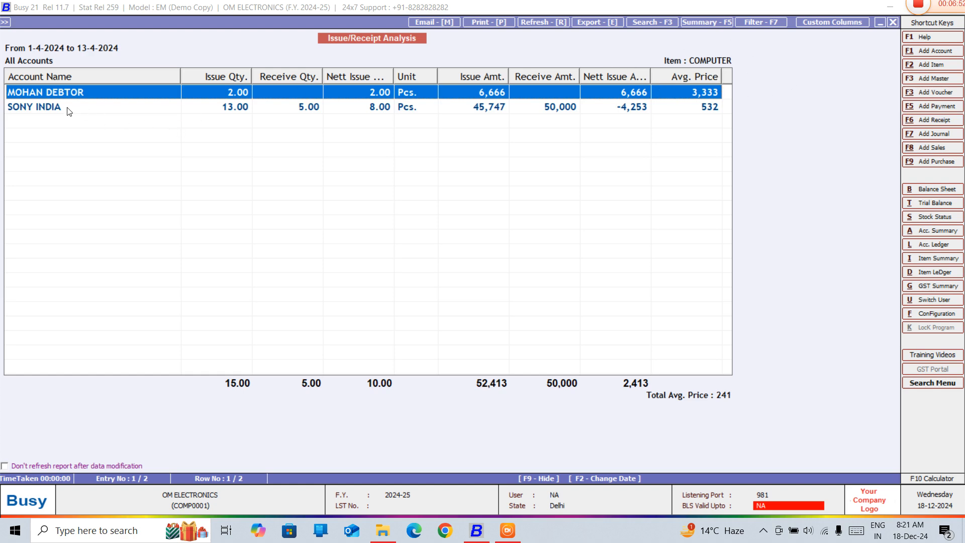
# - Widen the Nett Issue Amt. column, view the first party's Issue Qty. transactions for COMPUTER, and return to the view options
pyautogui.press('Up')
pyautogui.moveTo(649, 78); pyautogui.dragTo(657, 78)
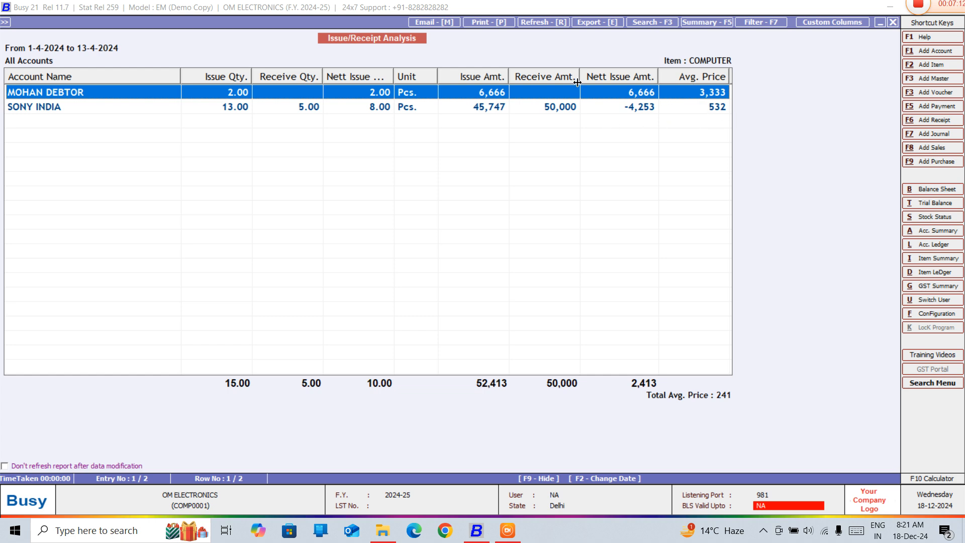
pyautogui.press('Return')
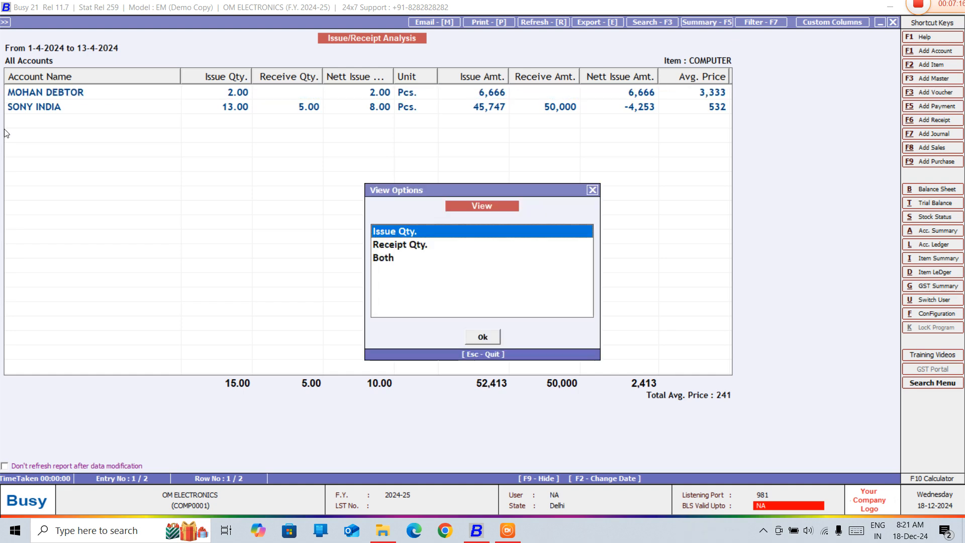
pyautogui.press('Return')
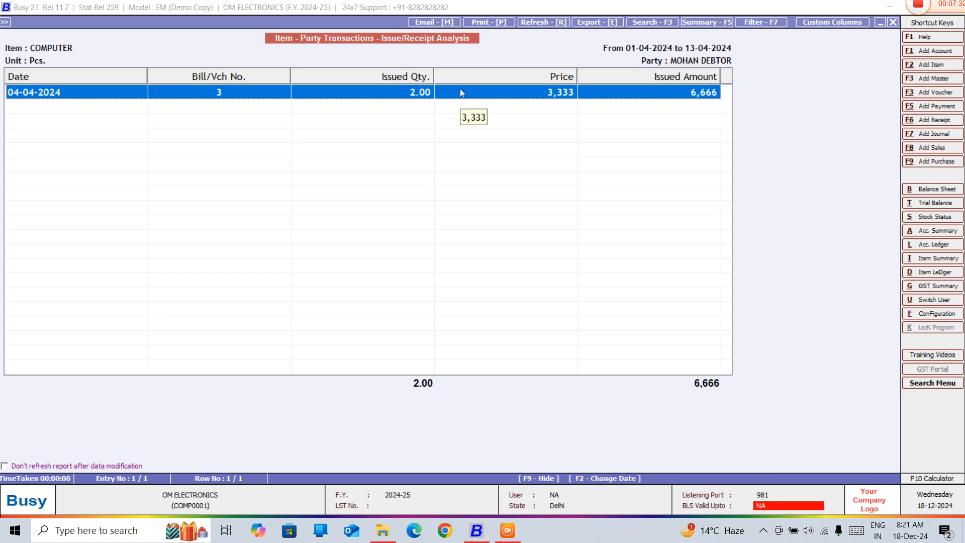
pyautogui.press('Escape')
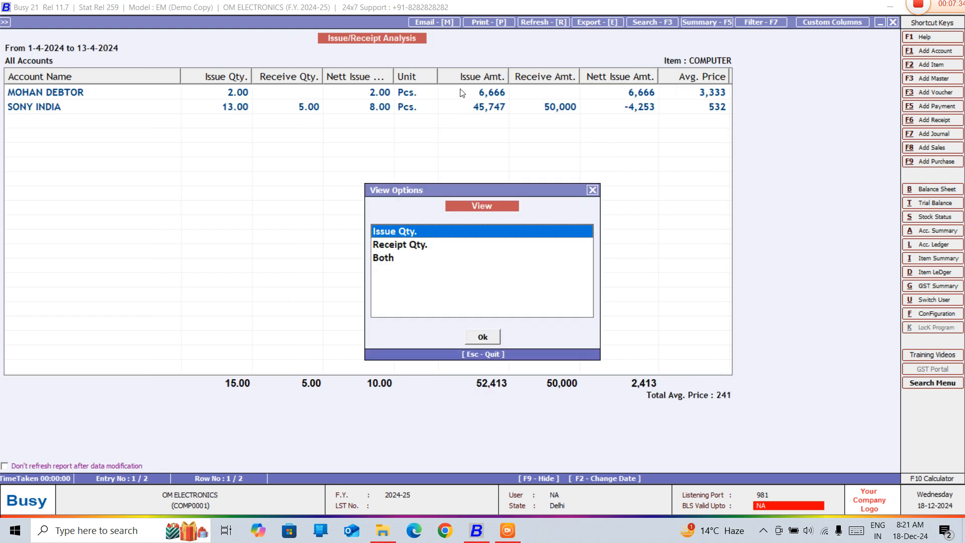
# - Leave the view options, select SONY INDIA in the report, and widen the Nett Issue Qty. column
pyautogui.press('Down')
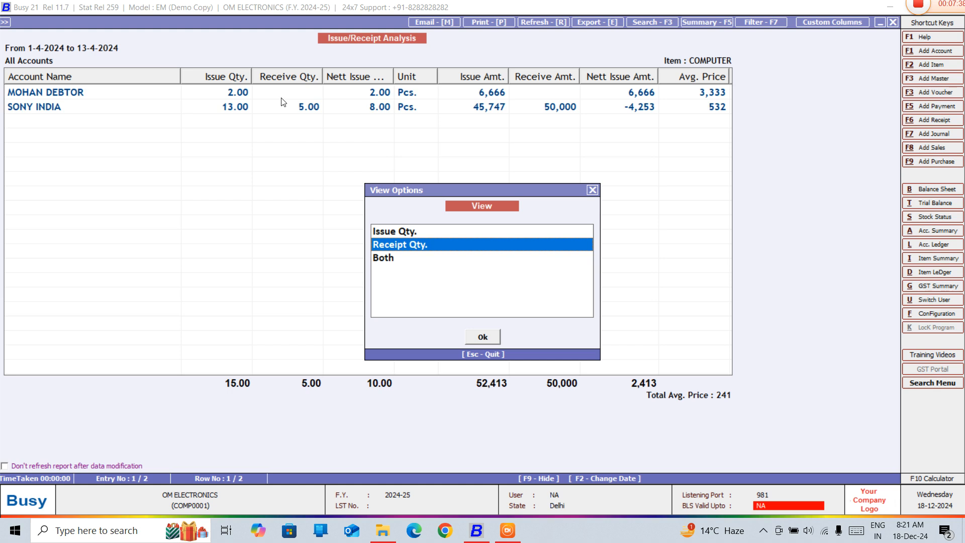
pyautogui.press('Escape')
pyautogui.press('Down')
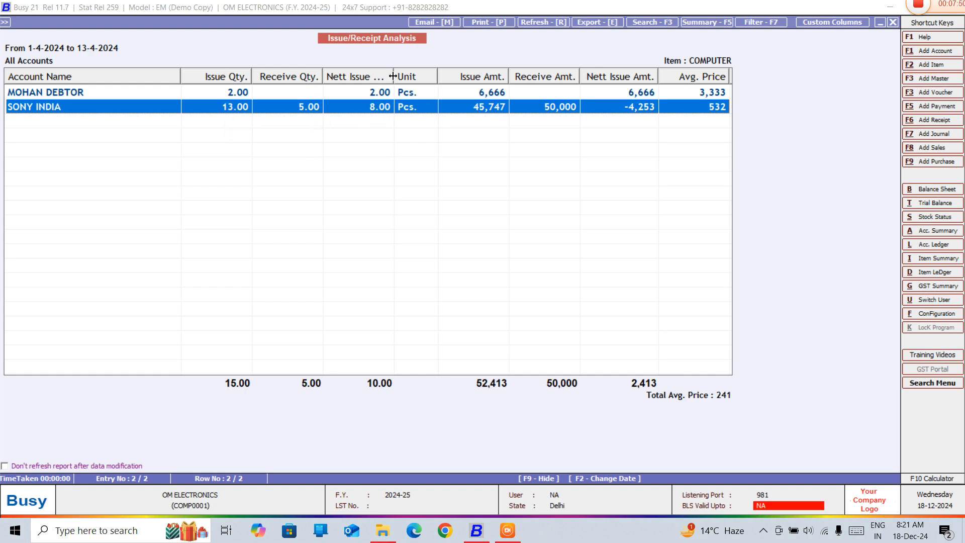
pyautogui.moveTo(393, 76); pyautogui.dragTo(399, 76)
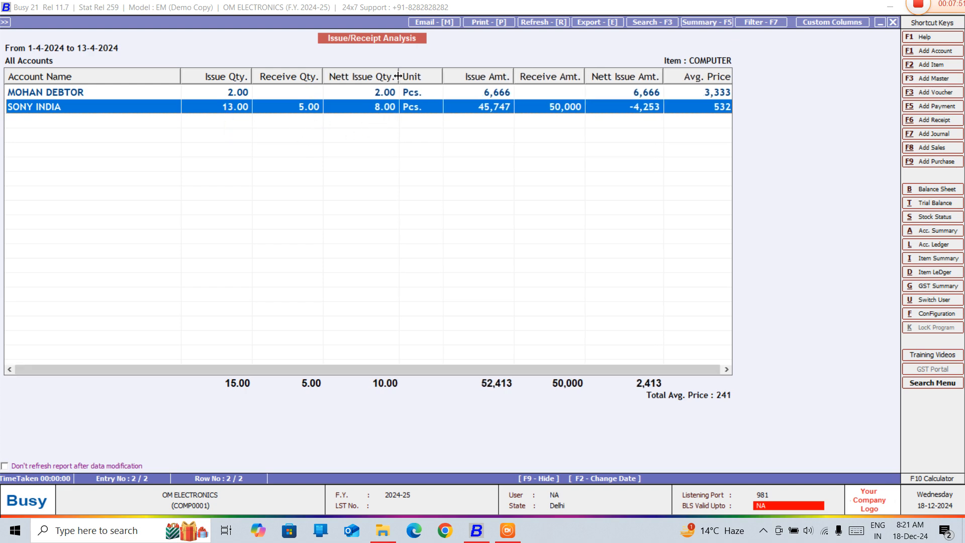
# - View SONY INDIA's Issue Qty. transactions for COMPUTER and return to the view options
pyautogui.doubleClick(378, 108)
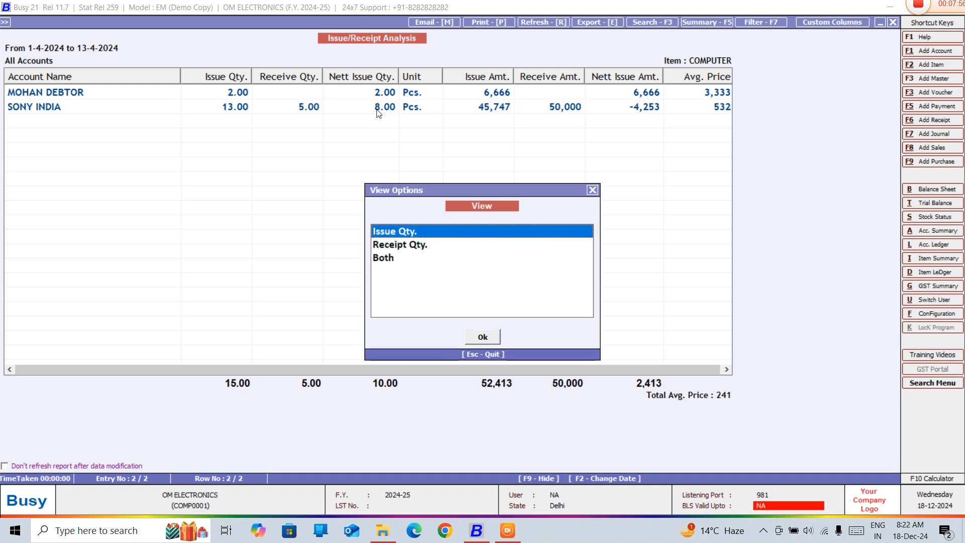
pyautogui.press('Return')
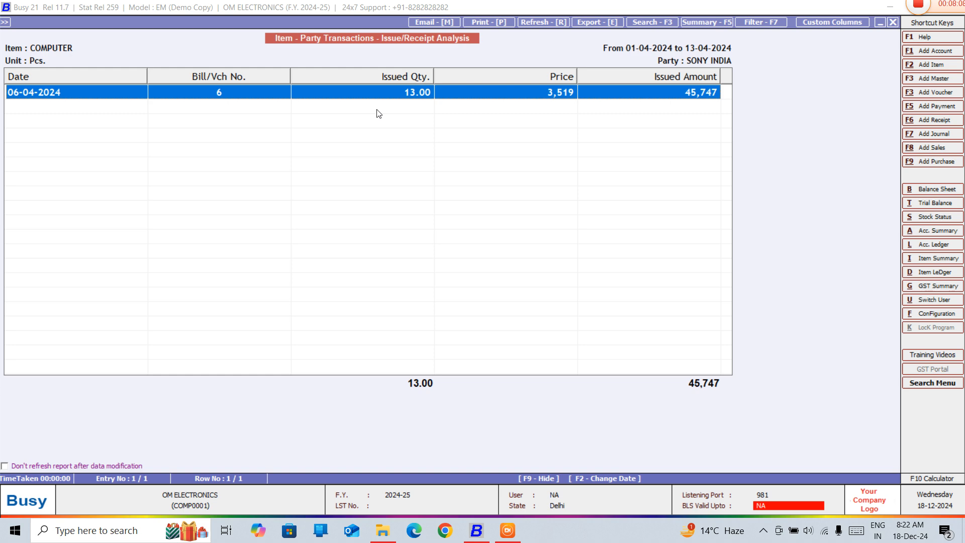
pyautogui.press('Escape')
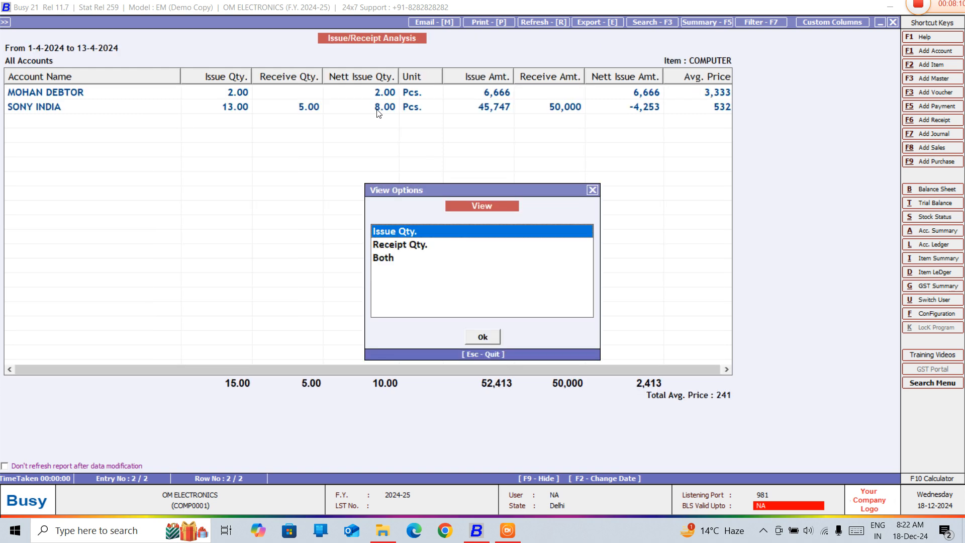
# - View SONY INDIA's Receipt Qty. transactions and the Both listing for COMPUTER, and return to the report settings
pyautogui.press('Down')
pyautogui.press('Return')
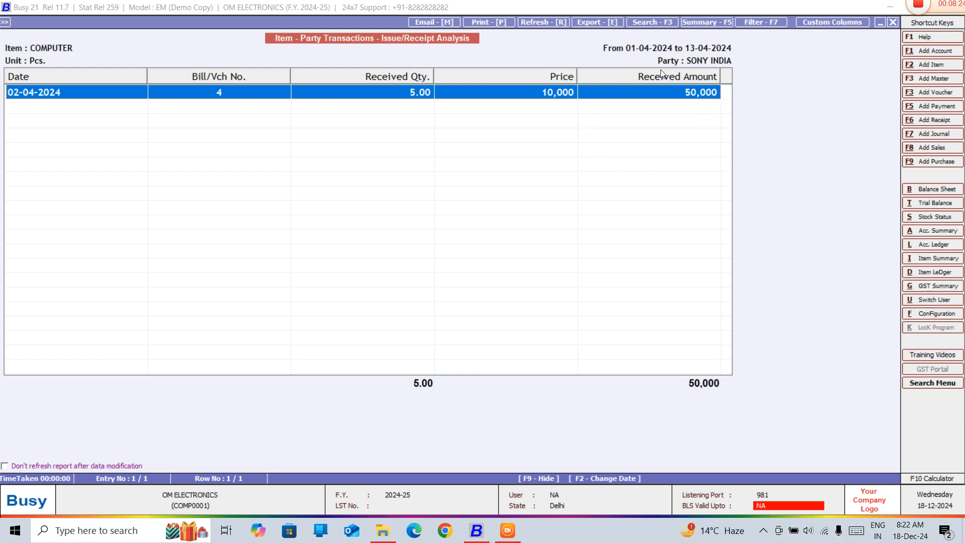
pyautogui.press('Escape')
pyautogui.press('Down')
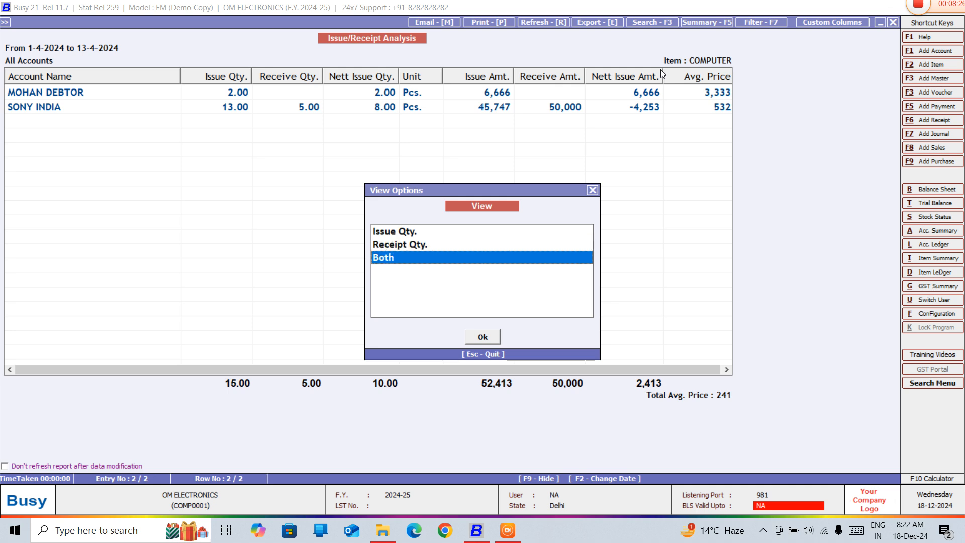
pyautogui.press('Return')
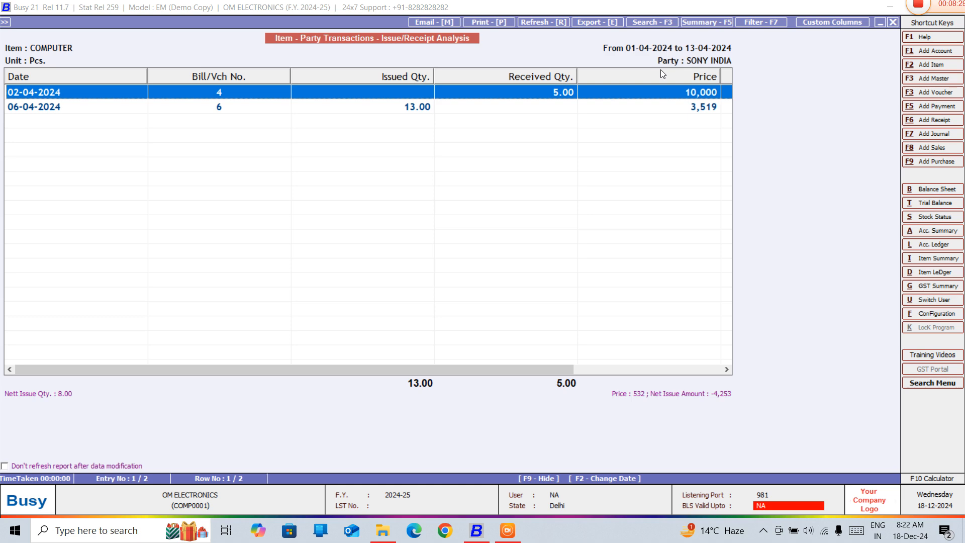
pyautogui.press('Escape')
pyautogui.press('Escape')
pyautogui.press('Escape')
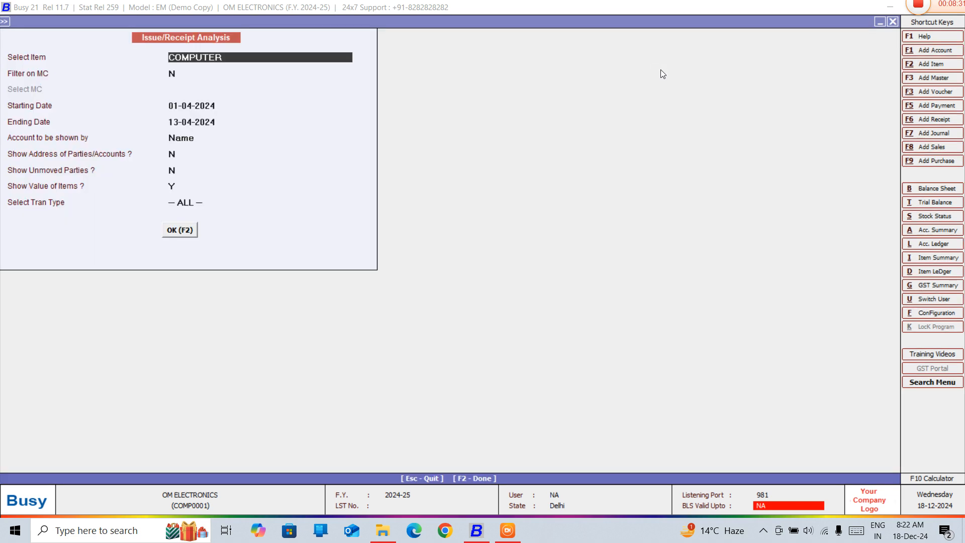
# - Choose Jacket as the report item and set Filter on MC to Y
pyautogui.press('space')
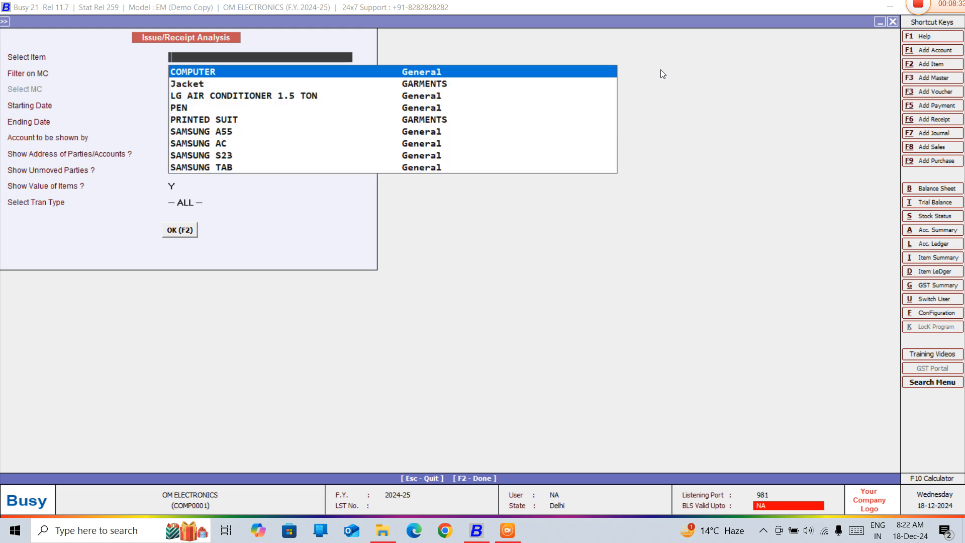
pyautogui.press('Down')
pyautogui.press('Return')
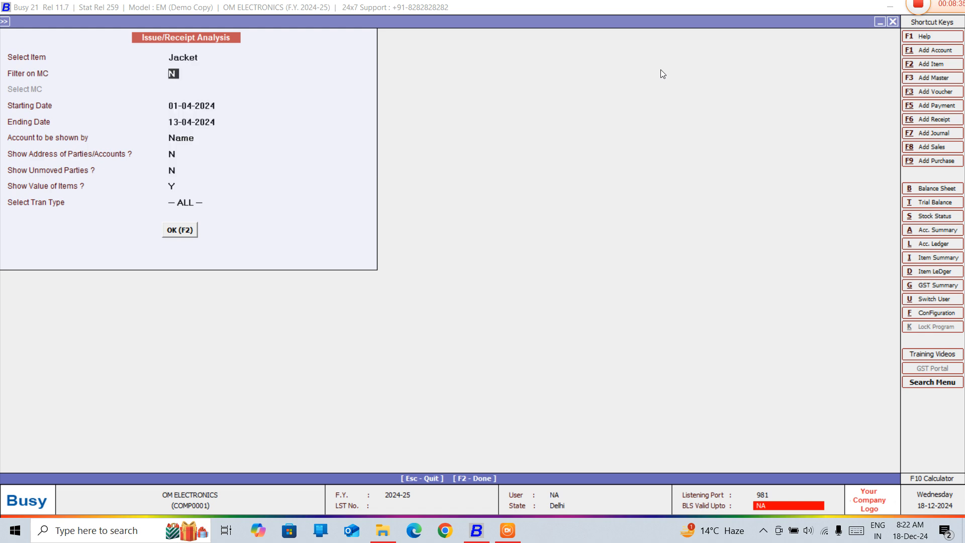
pyautogui.write('y')
pyautogui.press('Return')
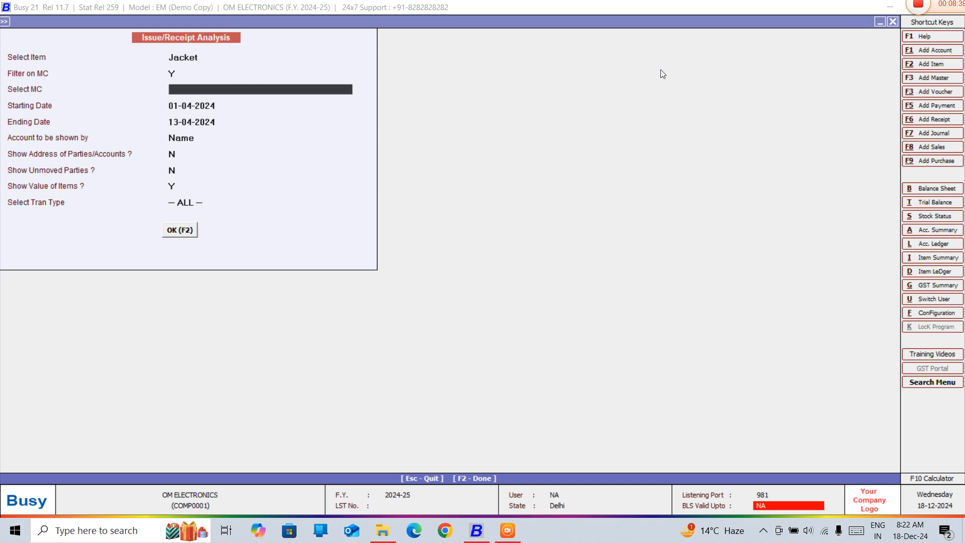
# - Look through the available material centres and select DELHI GODOWN
pyautogui.press('space')
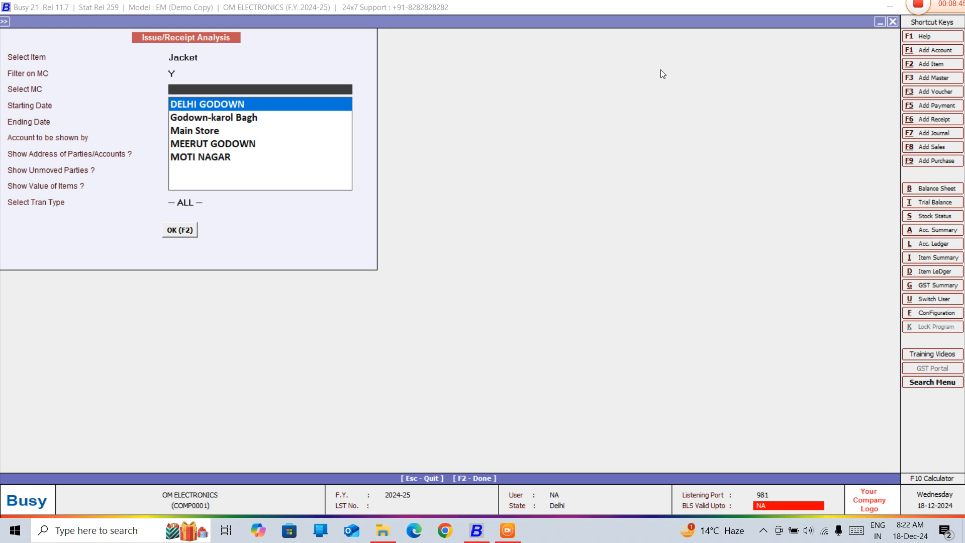
pyautogui.press('Down')
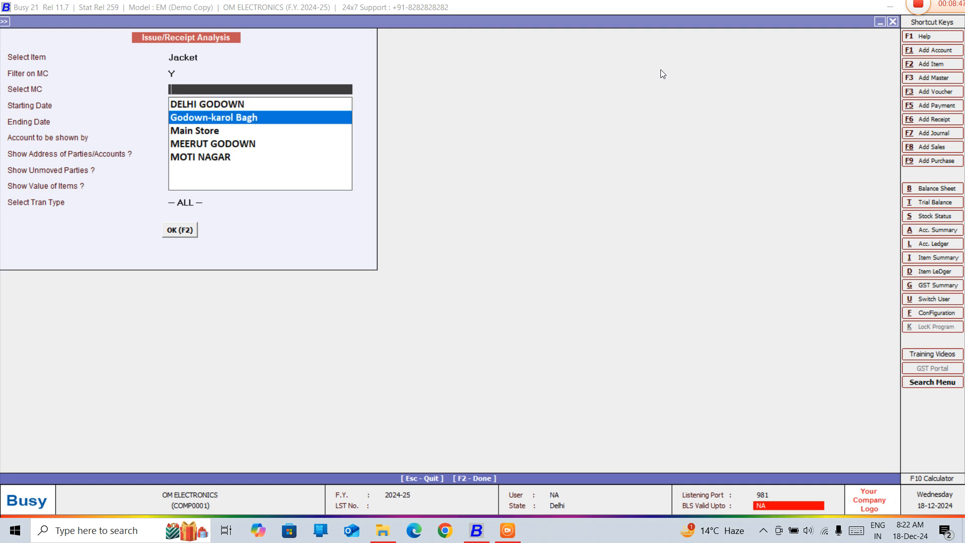
pyautogui.press('Down')
pyautogui.press('Down')
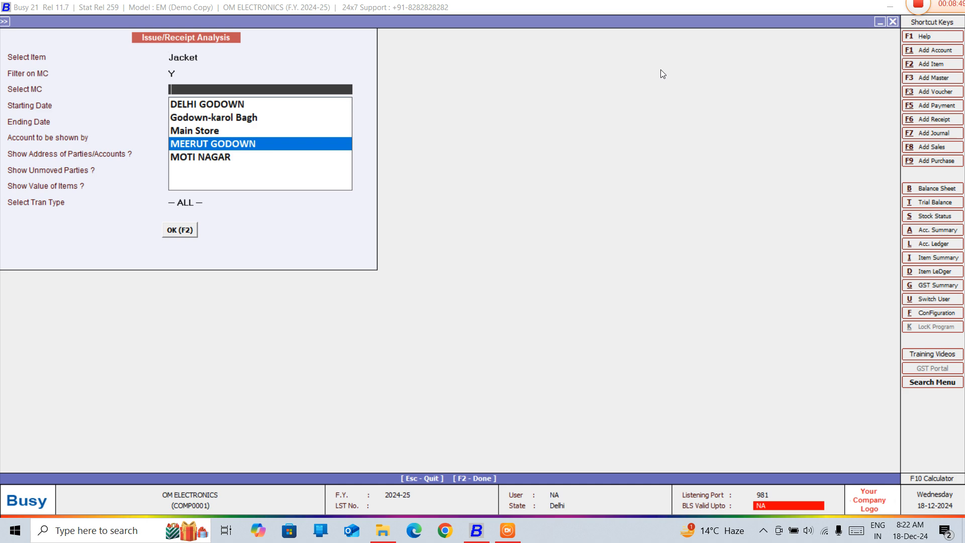
pyautogui.press('Down')
pyautogui.press('Up')
pyautogui.press('Up')
pyautogui.press('Up')
pyautogui.press('Up')
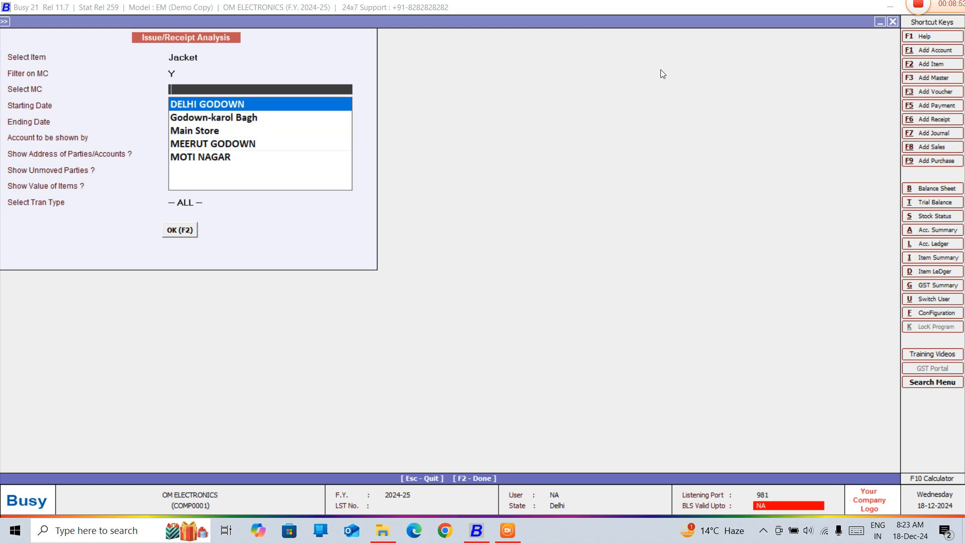
pyautogui.press('Return')
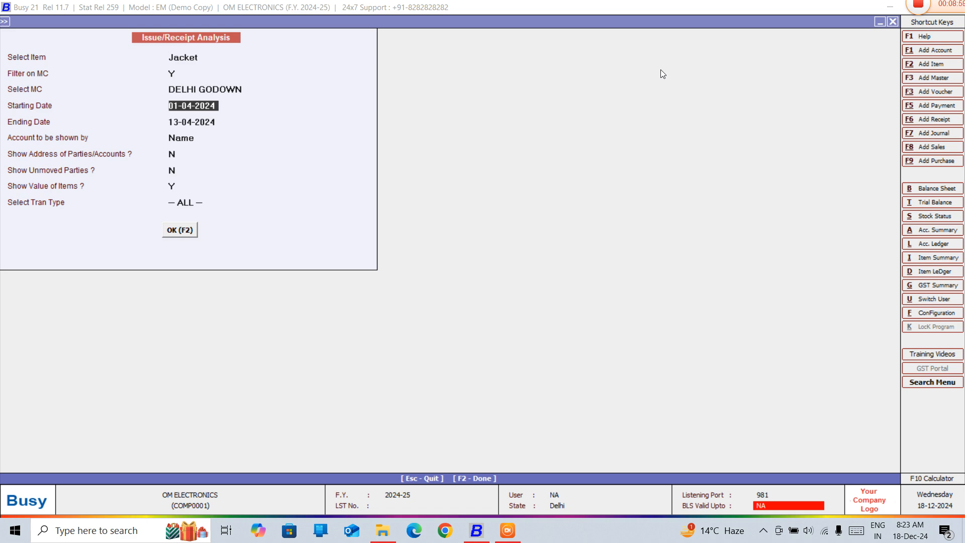
# - Keep the dates 01-04-2024 to 13-04-2024 and the remaining options, and generate the Jacket report for DELHI GODOWN
pyautogui.press('Return')
pyautogui.press('Return')
pyautogui.press('Return')
pyautogui.press('Return')
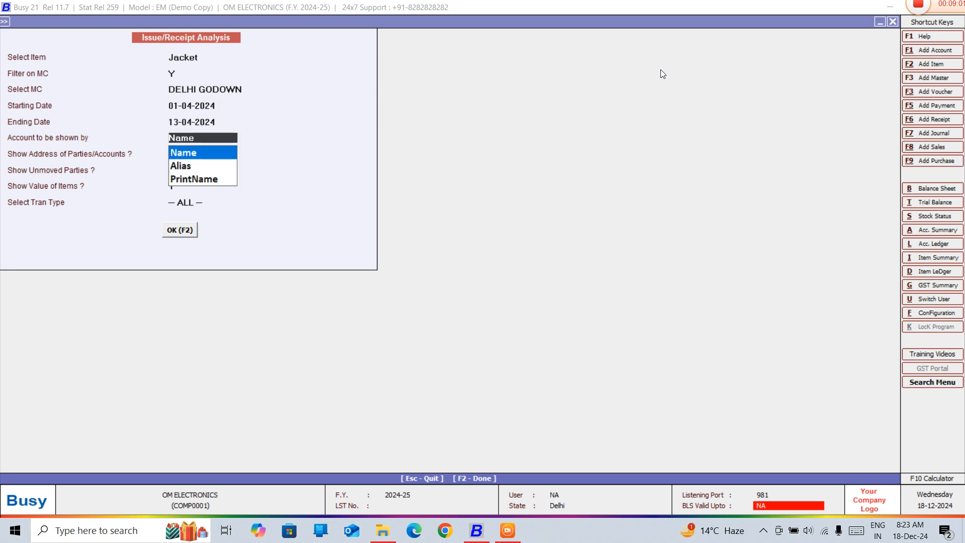
pyautogui.press('Return')
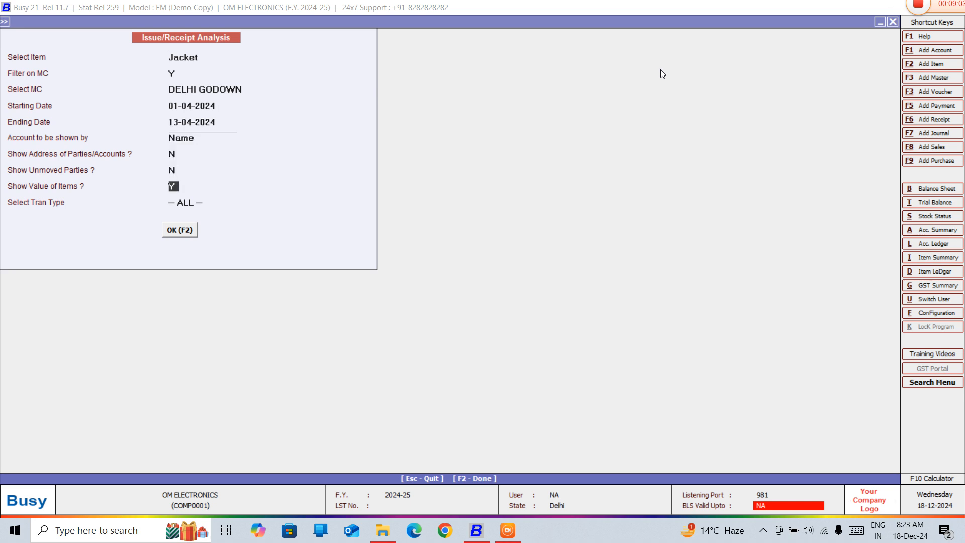
pyautogui.press('Return')
pyautogui.press('Return')
pyautogui.press('Return')
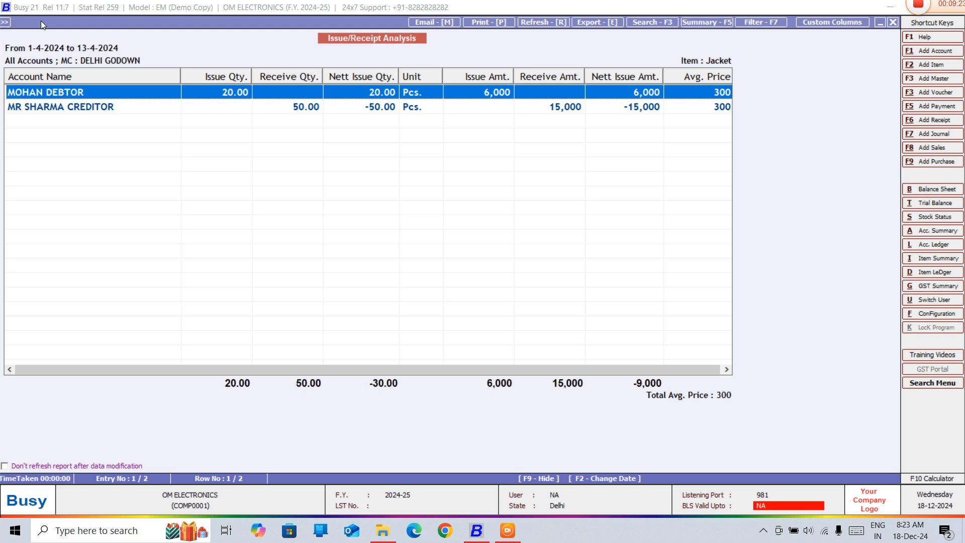
# - View the first party's Issue Qty. transactions for Jacket at DELHI GODOWN
pyautogui.press('Return')
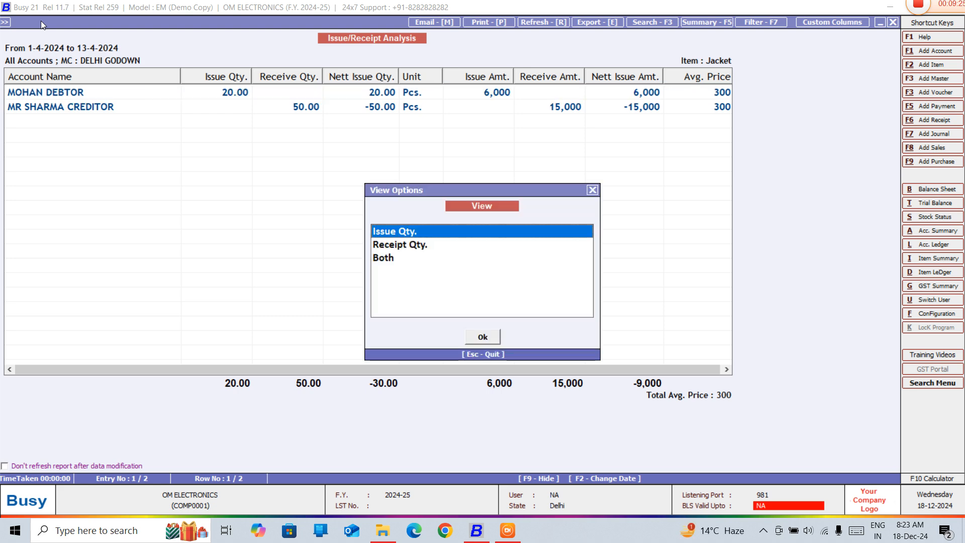
pyautogui.press('Return')
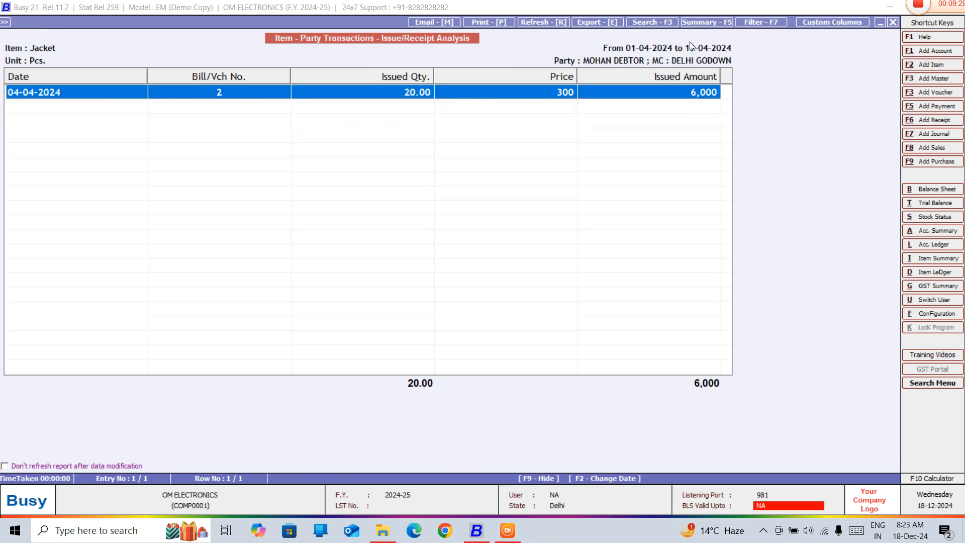
pyautogui.press('Escape')
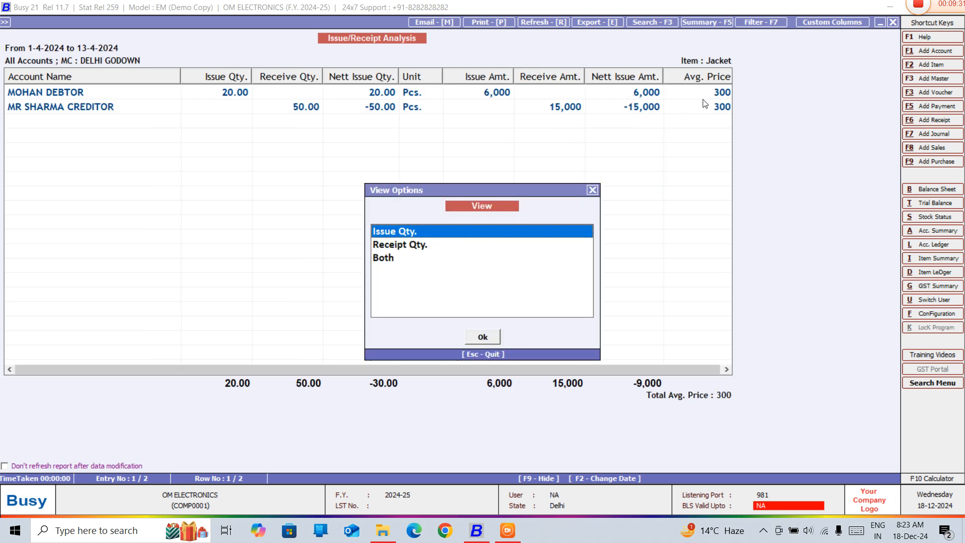
# - Check the second party's Issue Qty. and Receipt Qty. transactions for Jacket at DELHI GODOWN
pyautogui.press('Escape')
pyautogui.press('Down')
pyautogui.press('Return')
pyautogui.press('Return')
pyautogui.press('Escape')
pyautogui.press('Return')
pyautogui.press('Escape')
pyautogui.press('Down')
pyautogui.press('Return')
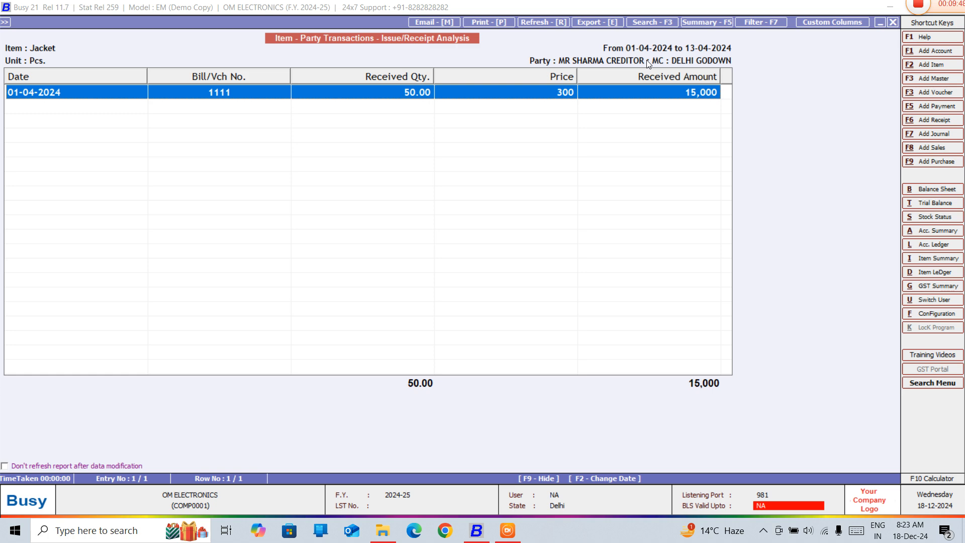
# - Open the voucher behind the second party's receipt entry, and return to the report settings
pyautogui.press('Return')
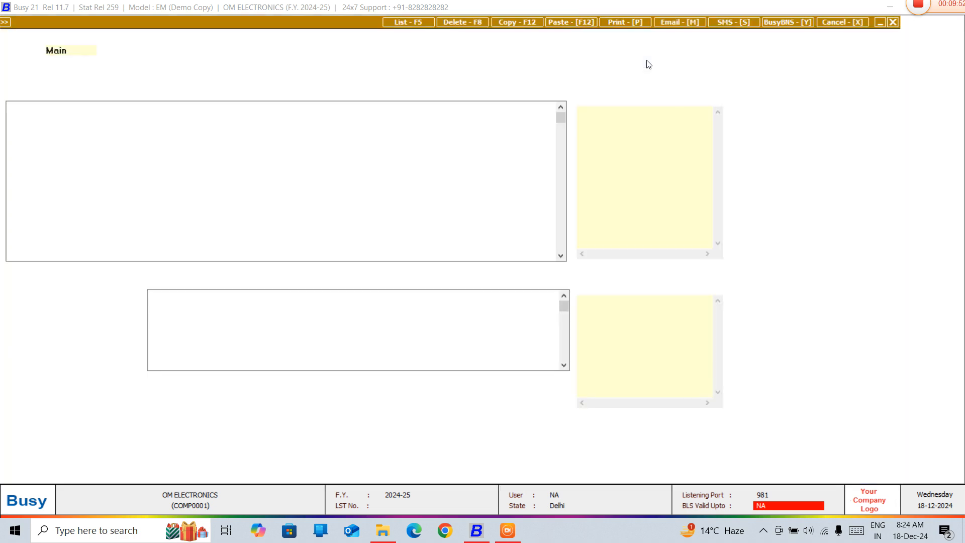
pyautogui.press('Return')
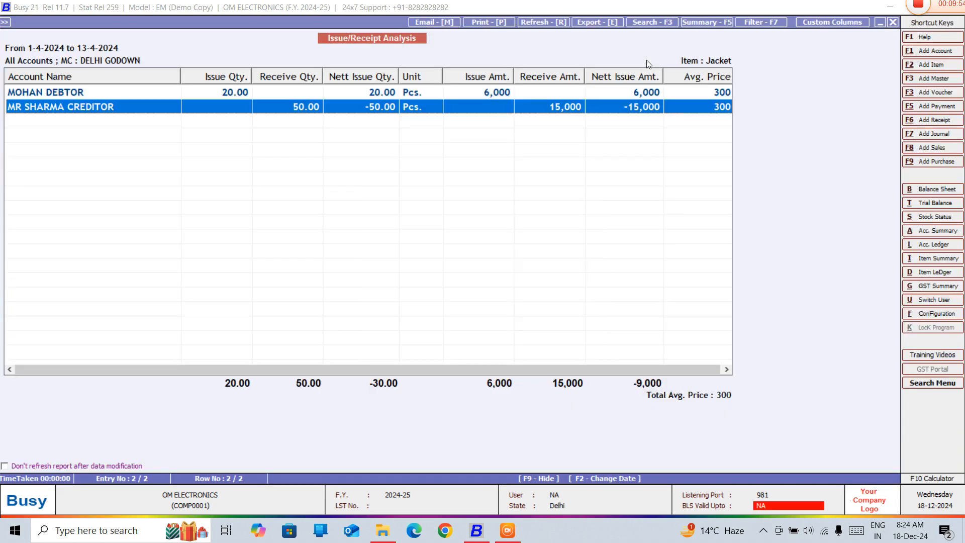
pyautogui.press('Escape')
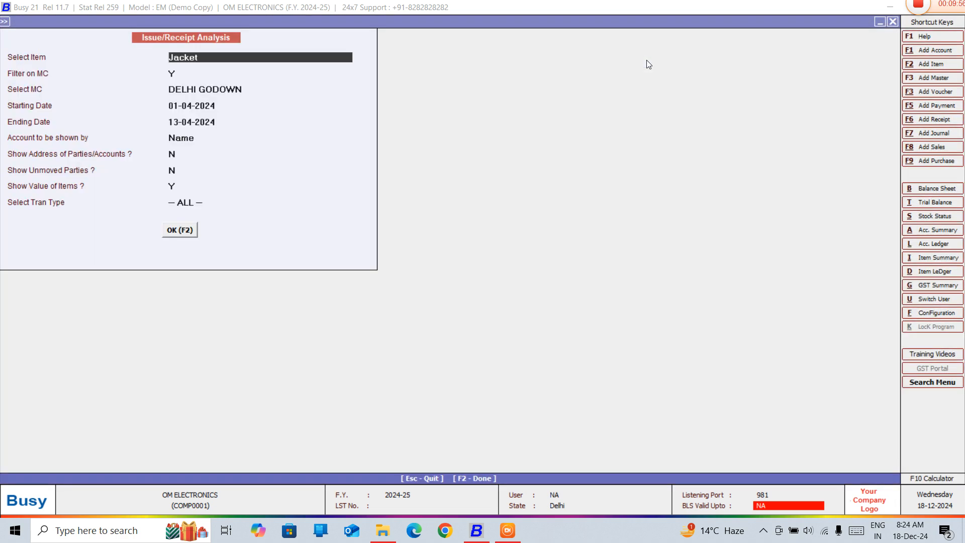
# - Set Filter on MC to N, generate the Jacket report with the other options kept, and close it back to the report list
pyautogui.press('Return')
pyautogui.write('n')
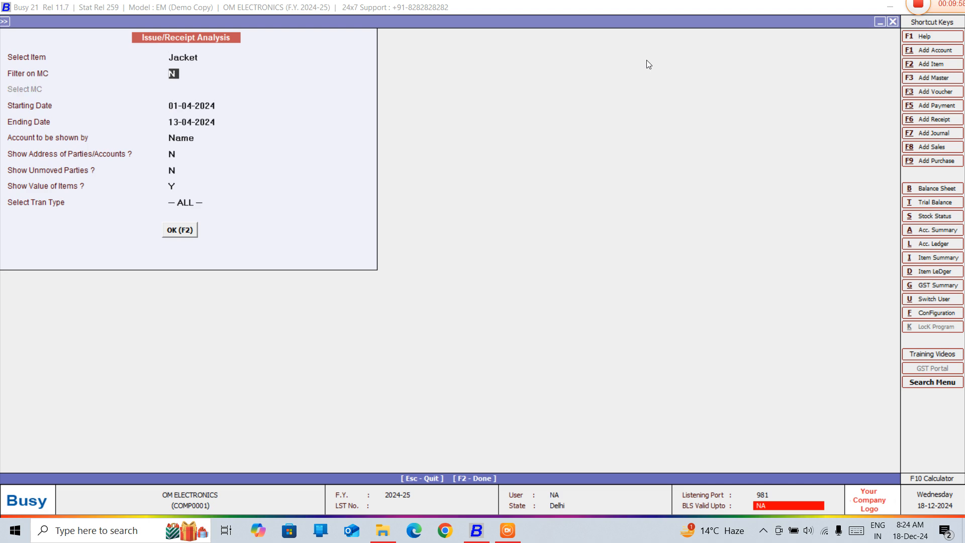
pyautogui.press('Return')
pyautogui.press('Return')
pyautogui.press('Return')
pyautogui.press('Return')
pyautogui.press('Return')
pyautogui.press('Return')
pyautogui.press('Return')
pyautogui.press('Return')
pyautogui.press('Return')
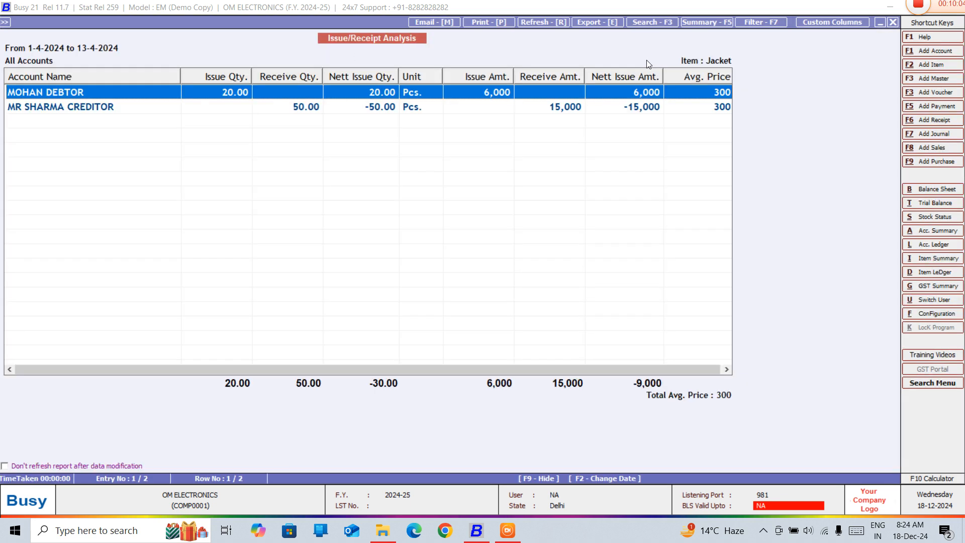
pyautogui.press('Escape')
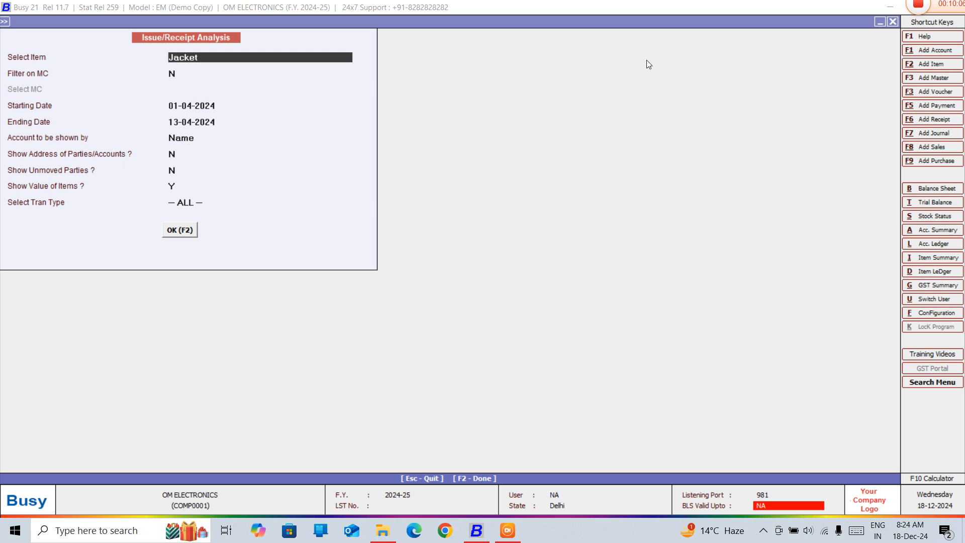
pyautogui.press('Escape')
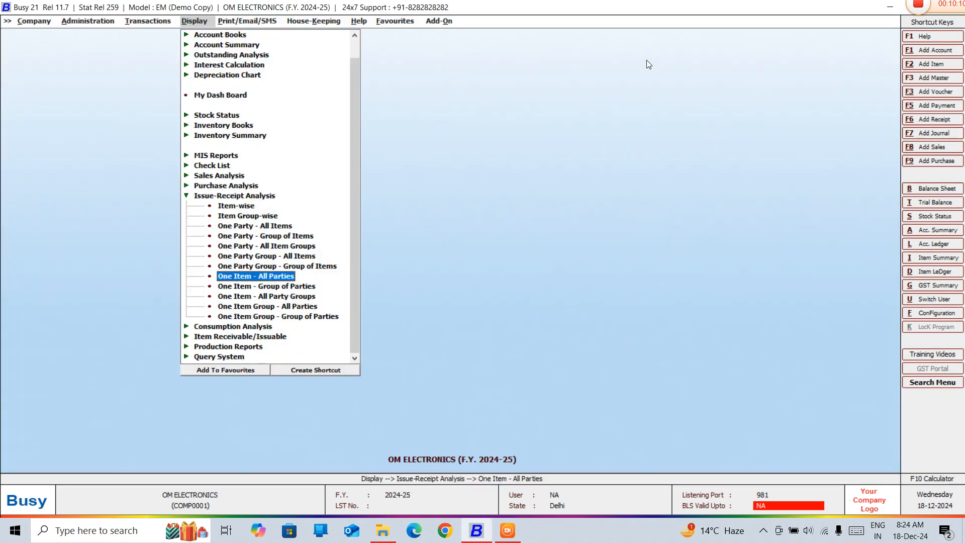
pyautogui.press('Return')
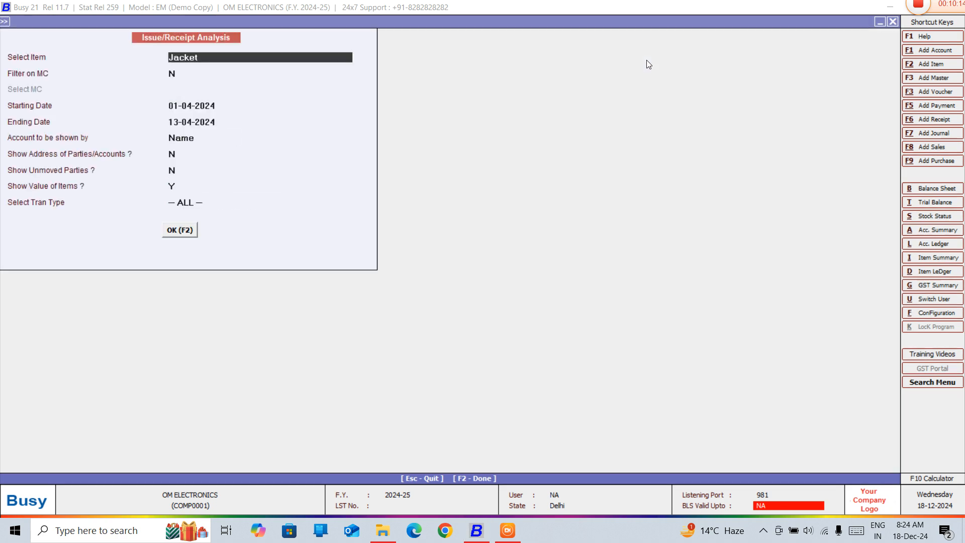
pyautogui.press('Return')
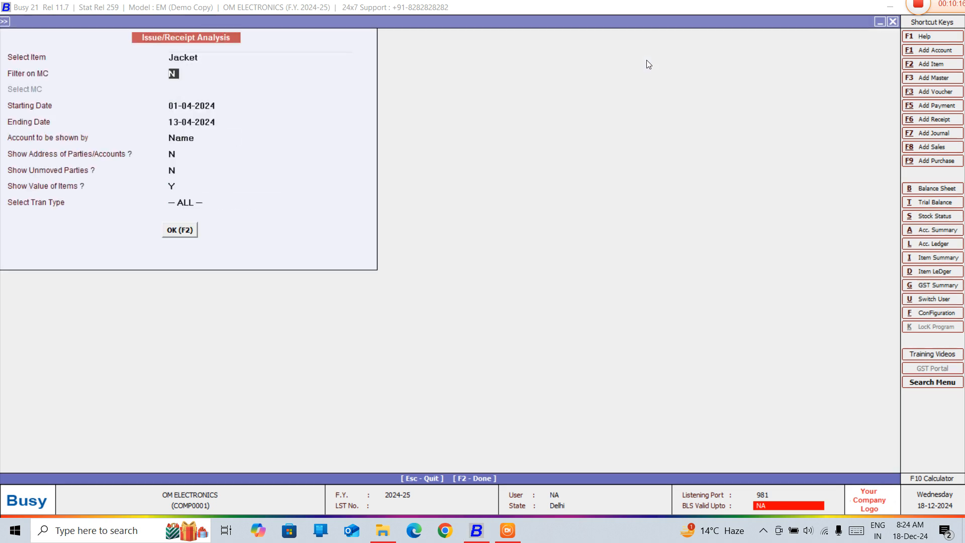
pyautogui.press('Escape')
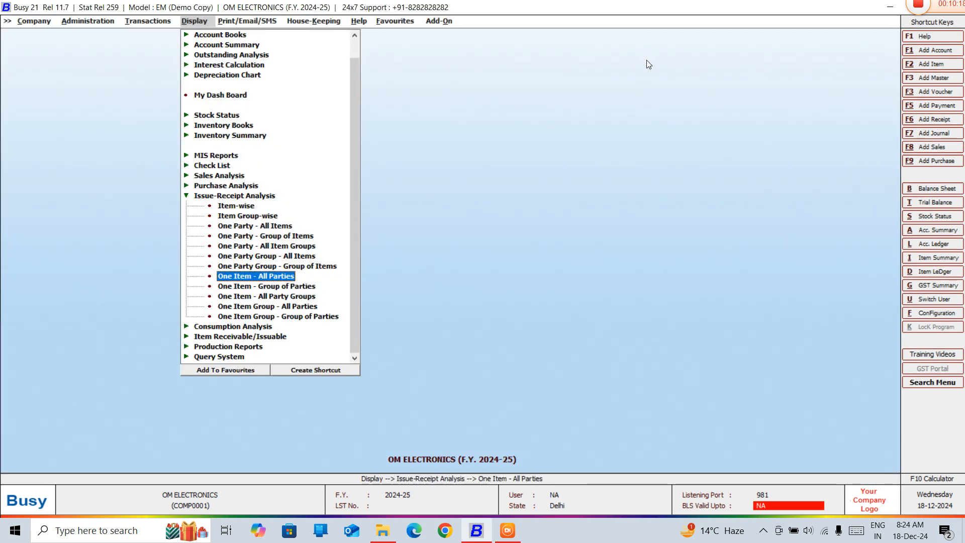